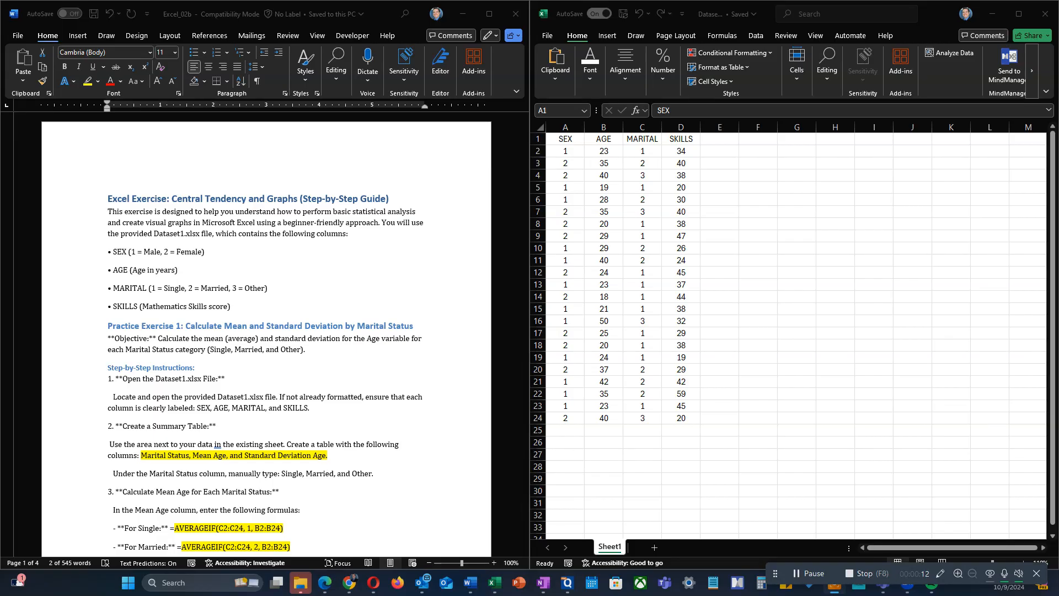
Step: Start a summary table beside the dataset with the header "Marital Status" in cell F5
{"action": "left_click", "coordinate": [719, 188]}
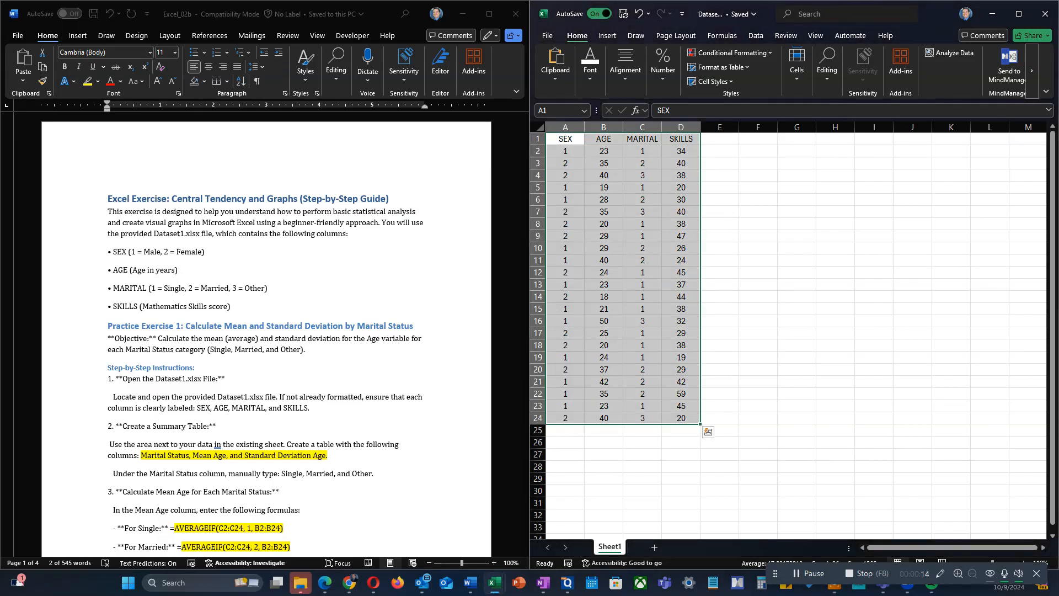
{"action": "left_click", "coordinate": [719, 187]}
{"action": "left_click", "coordinate": [758, 187]}
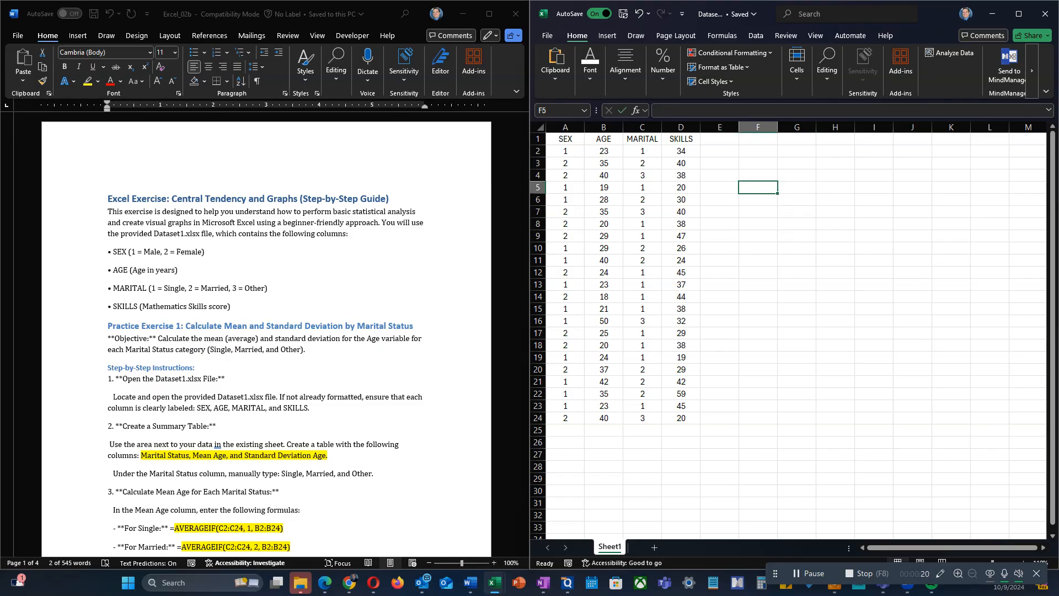
{"action": "type", "text": "Marital"}
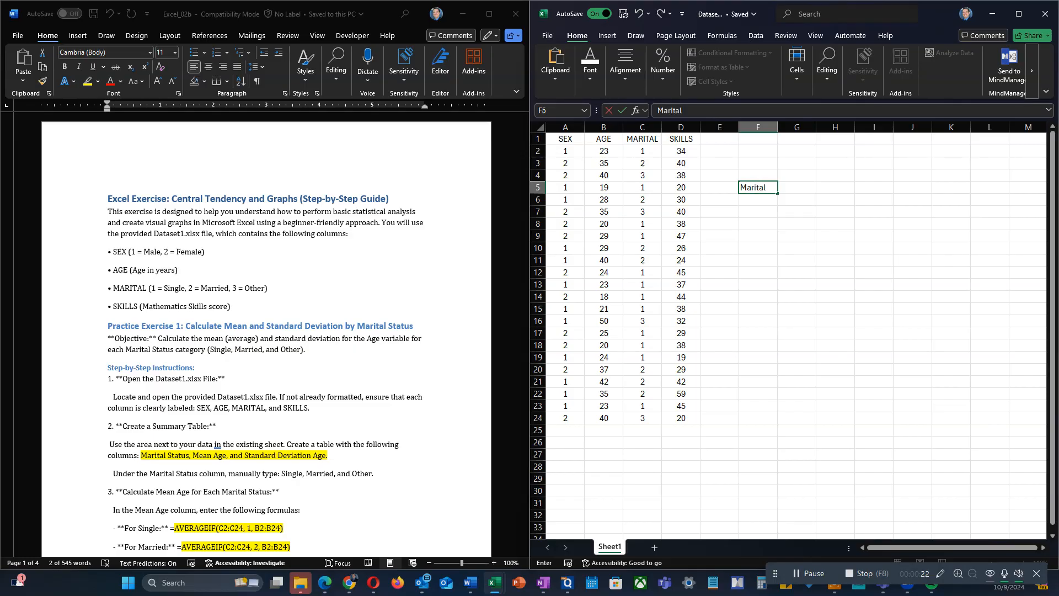
{"action": "type", "text": " Status"}
{"action": "key", "text": "Return"}
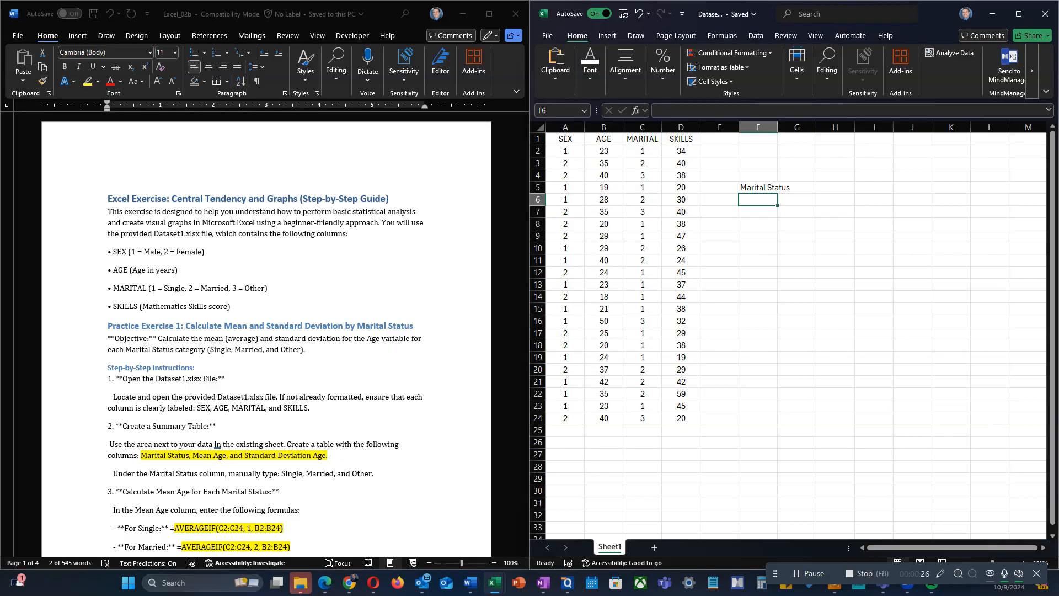
Step: Add the header "Mean Age" in cell G5 of the summary table
{"action": "key", "text": "Up"}
{"action": "key", "text": "Right"}
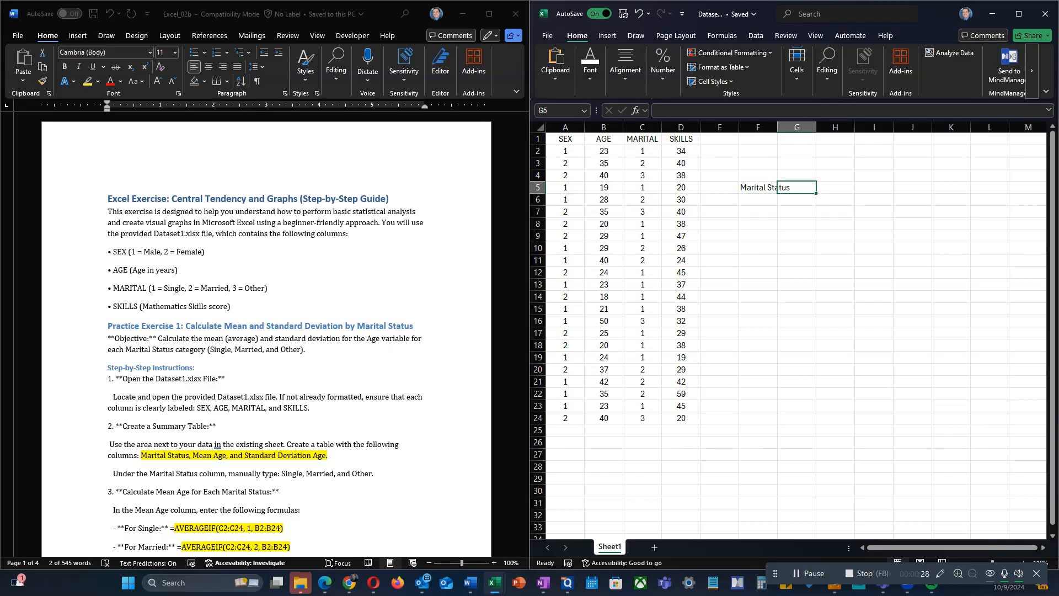
{"action": "type", "text": "M"}
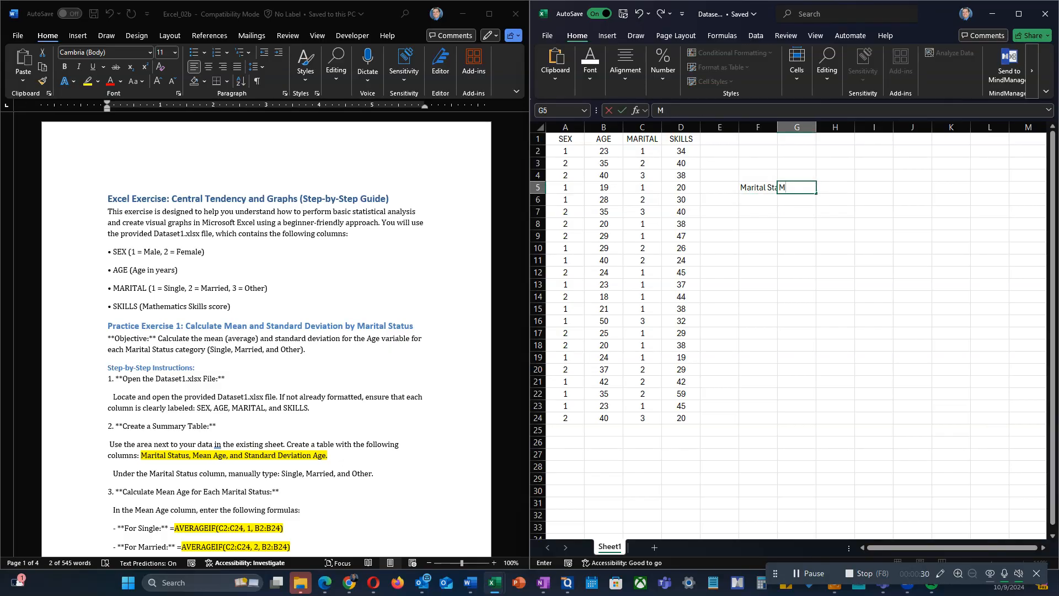
{"action": "type", "text": "ean Ag"}
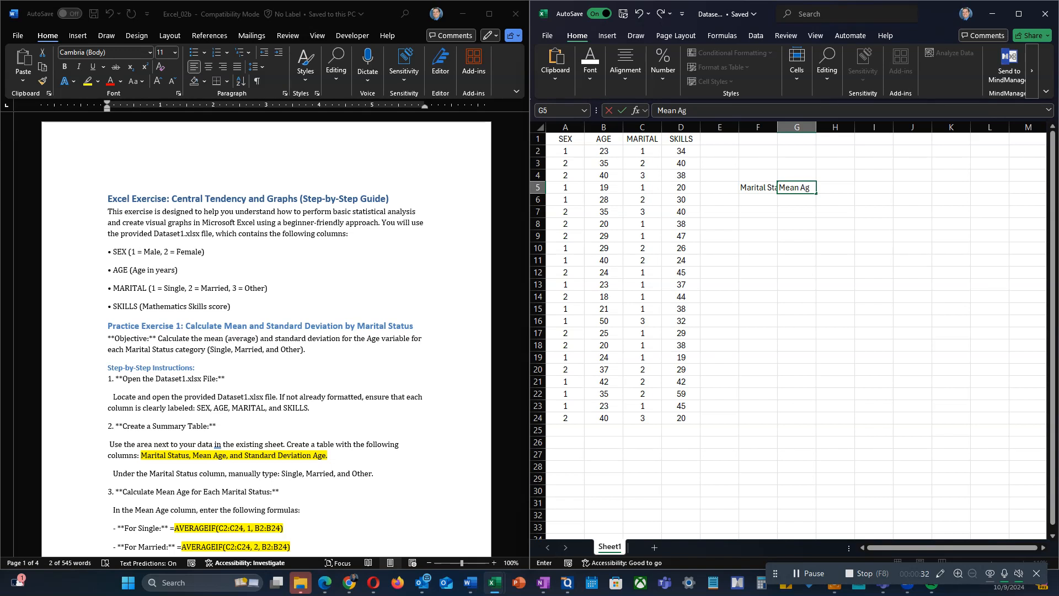
{"action": "type", "text": "e"}
{"action": "key", "text": "Return"}
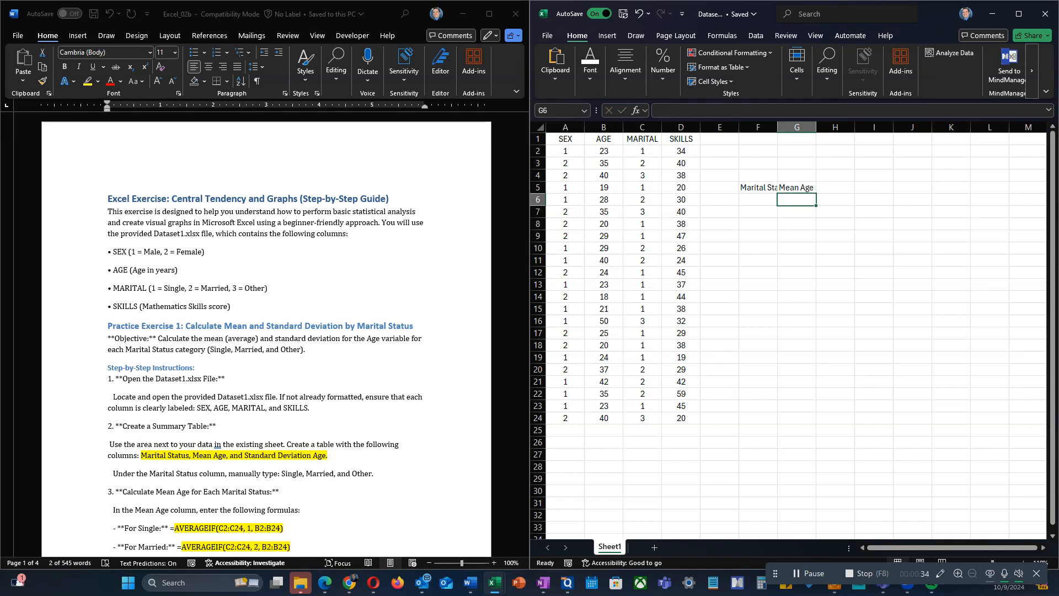
Step: Add the header "Standard Deviation Age" in cell H5 and widen columns F to H to fit their headers
{"action": "key", "text": "Up"}
{"action": "key", "text": "Right"}
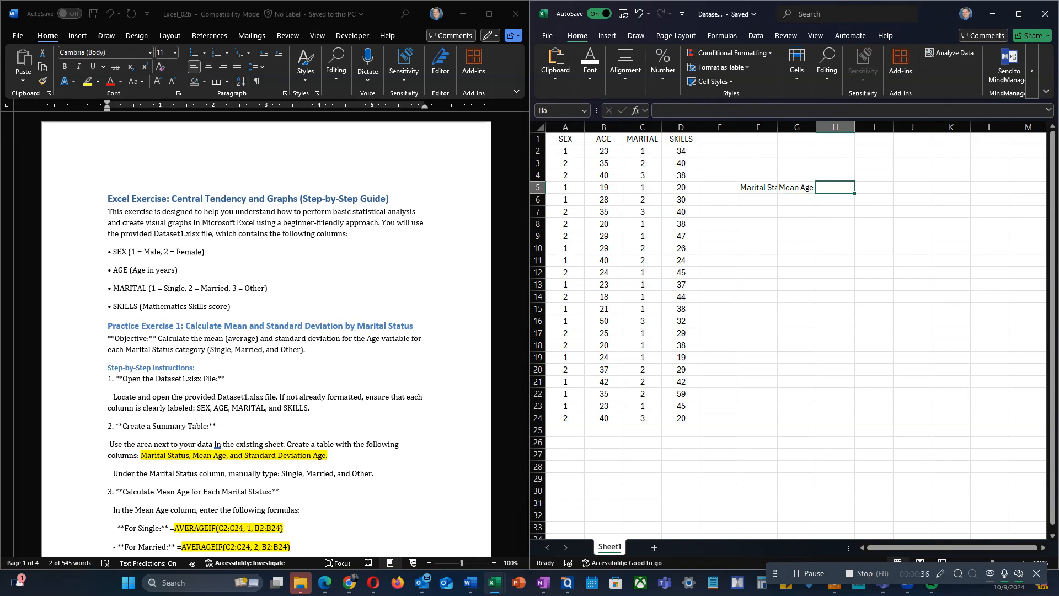
{"action": "type", "text": "Standard"}
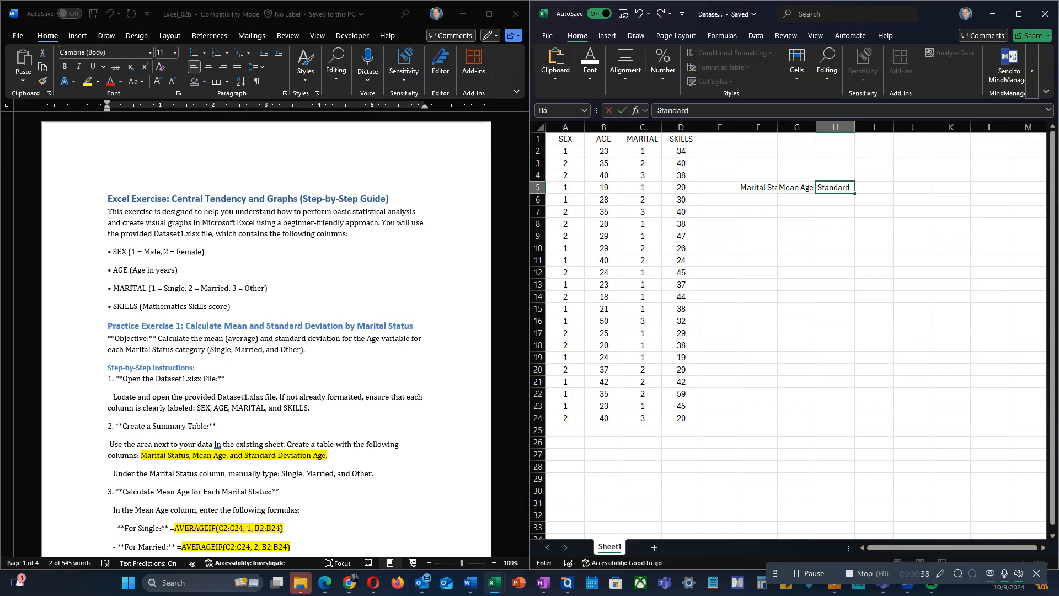
{"action": "type", "text": " Deviation Age"}
{"action": "key", "text": "Return"}
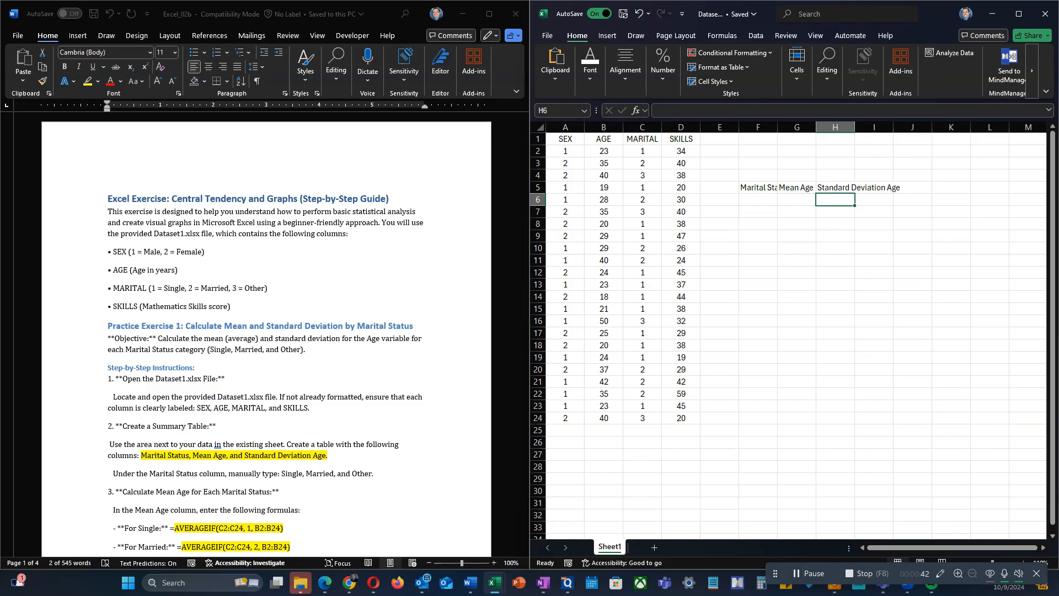
{"action": "left_click_drag", "start_coordinate": [777, 127], "coordinate": [930, 127]}
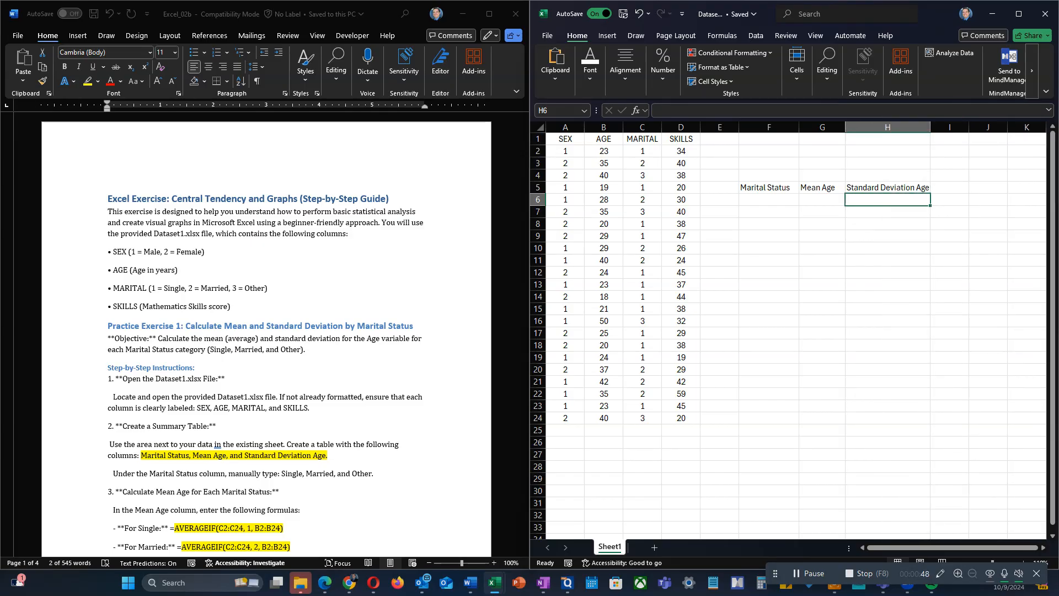
Step: Enter the marital status categories Single, Married and Other in cells F6 to F8
{"action": "left_click", "coordinate": [769, 200]}
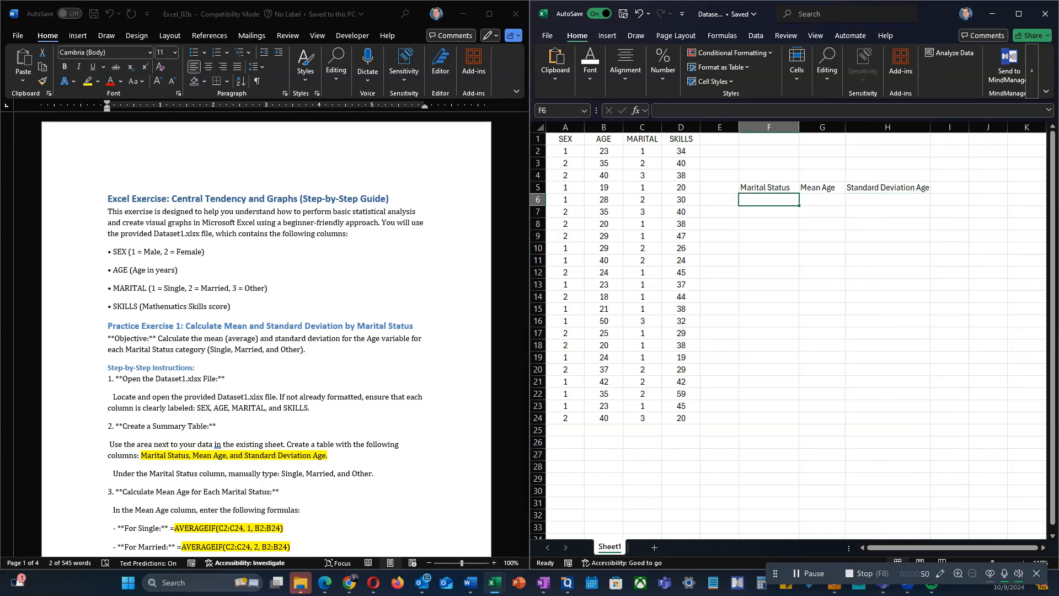
{"action": "type", "text": "Single"}
{"action": "key", "text": "Return"}
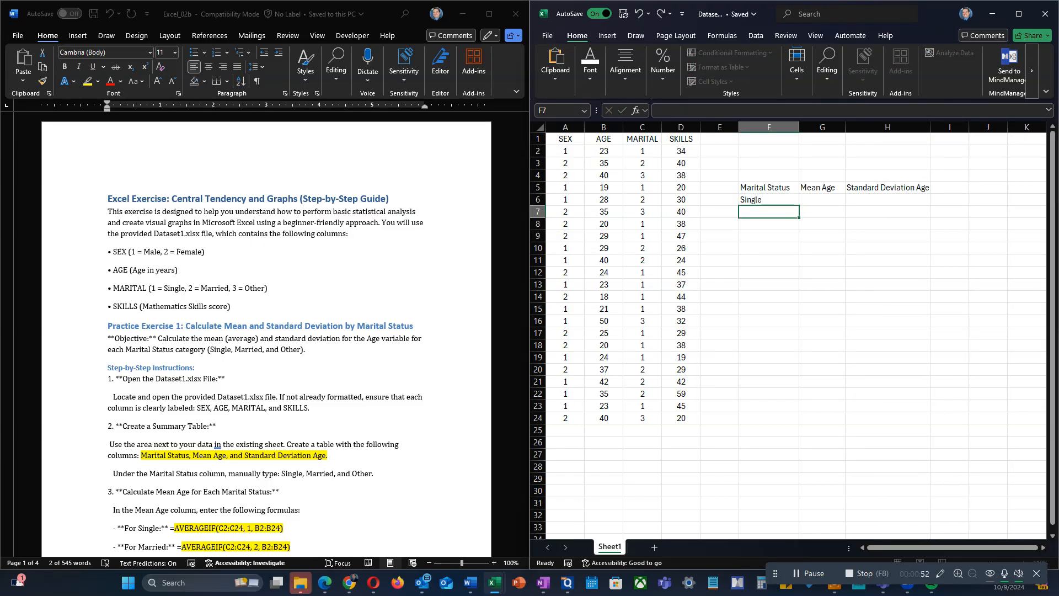
{"action": "type", "text": "Married"}
{"action": "key", "text": "Return"}
{"action": "type", "text": "Other"}
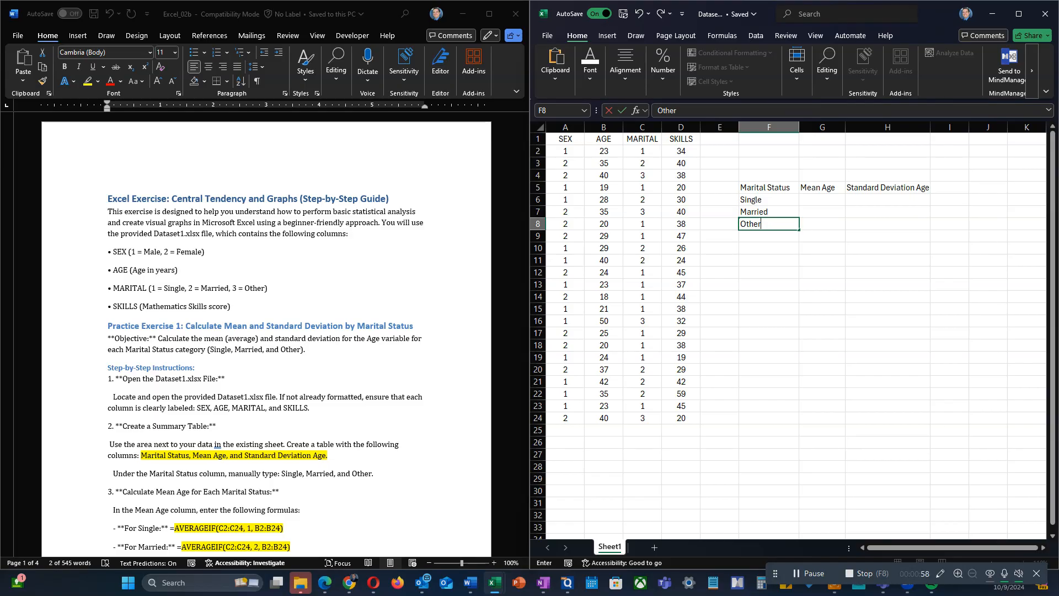
Step: Copy the Single mean formula =AVERAGEIF(C2:C24, 1, B2:B24) from the Word guide into cell G6 of the Excel sheet
{"action": "left_click", "coordinate": [822, 199]}
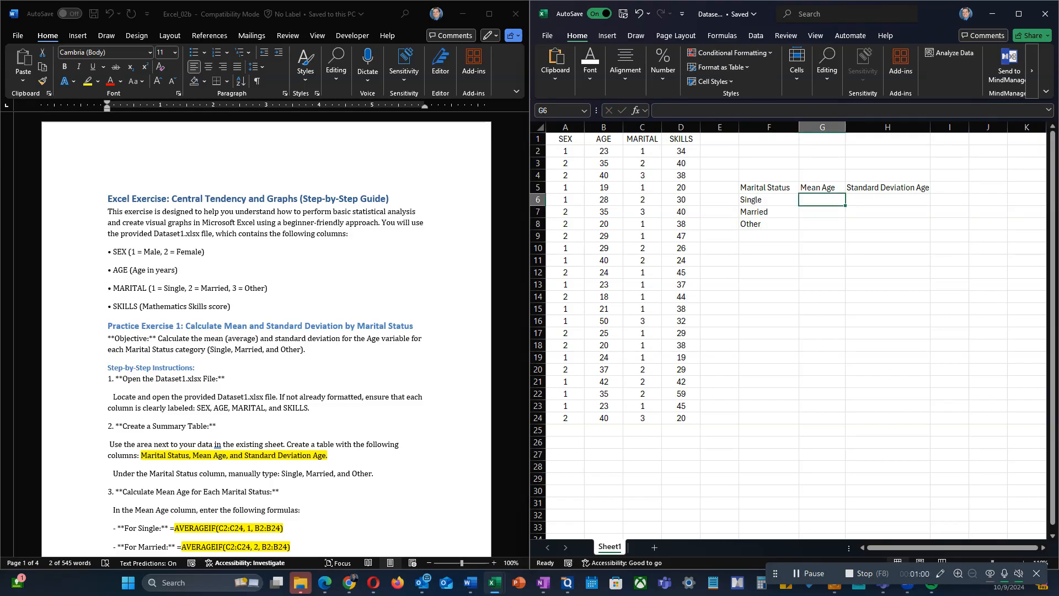
{"action": "scroll", "coordinate": [284, 334], "scroll_direction": "down", "scroll_amount": 5}
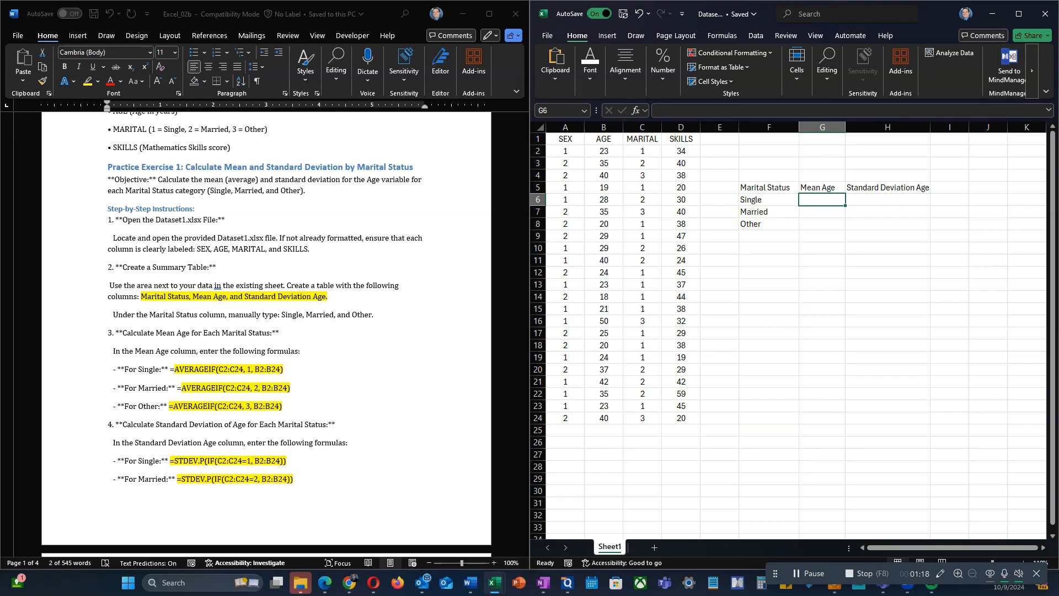
{"action": "left_click", "coordinate": [171, 369]}
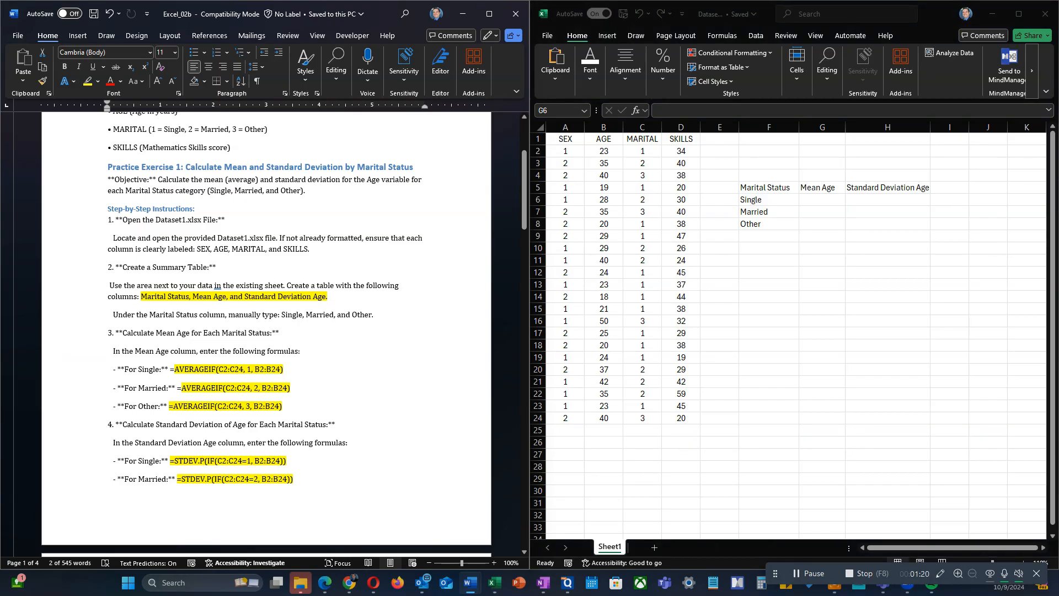
{"action": "left_click_drag", "start_coordinate": [284, 369], "coordinate": [170, 369]}
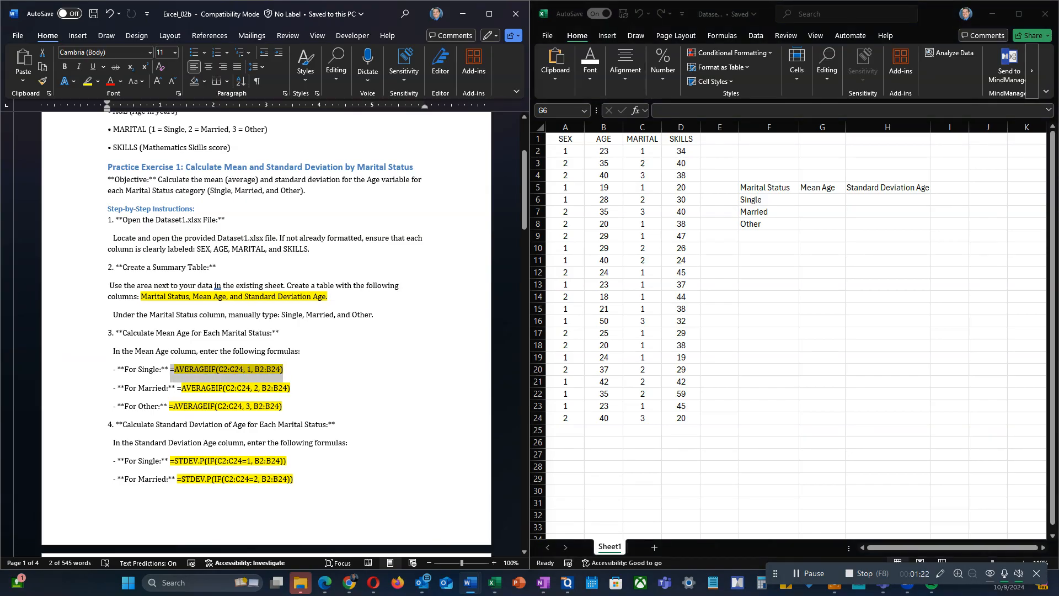
{"action": "key", "text": "ctrl+c"}
{"action": "key", "text": "alt+Tab"}
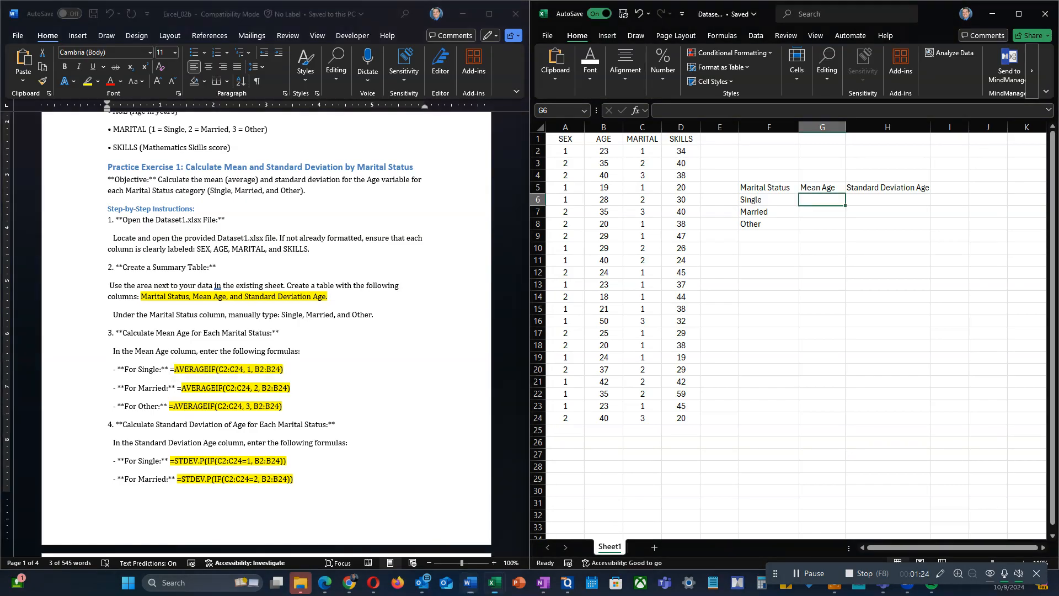
{"action": "key", "text": "ctrl+v"}
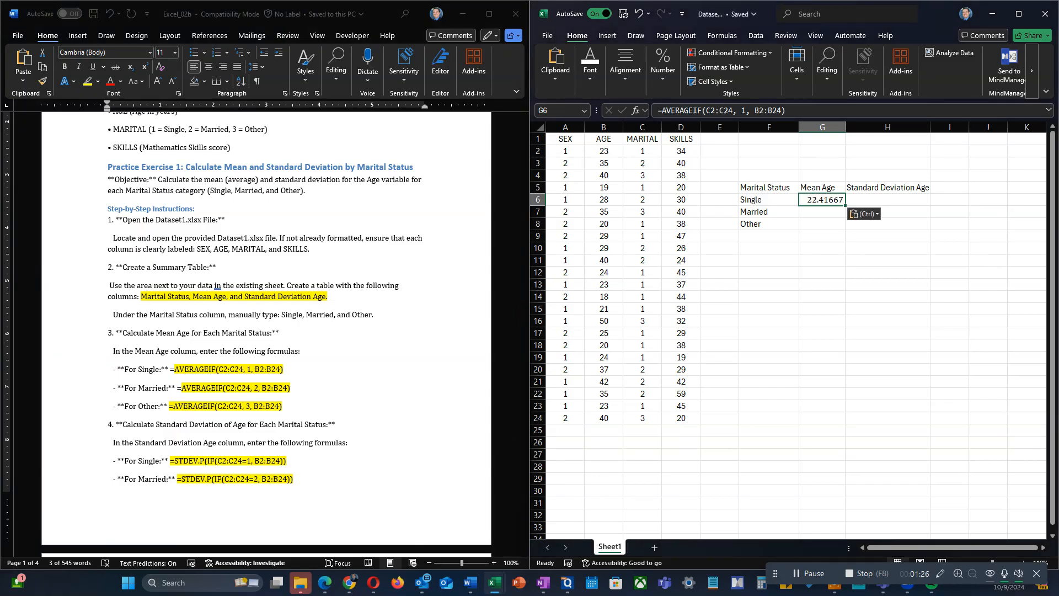
Step: Copy the Married mean formula =AVERAGEIF(C2:C24, 2, B2:B24) from the Word guide into cell G7 of the Excel sheet
{"action": "key", "text": "alt+Tab"}
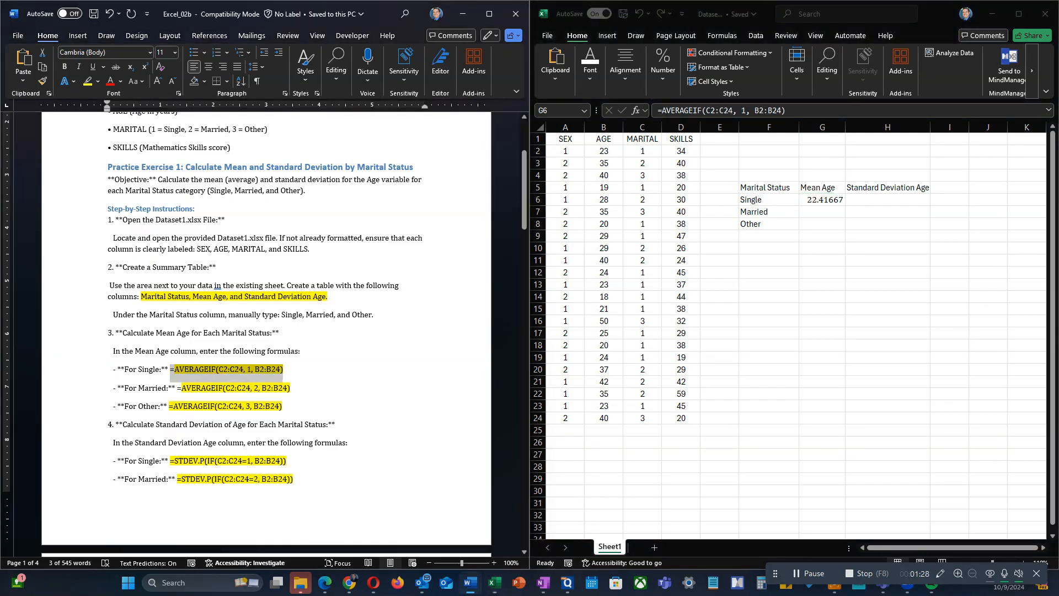
{"action": "left_click_drag", "start_coordinate": [291, 388], "coordinate": [177, 388]}
{"action": "key", "text": "ctrl+c"}
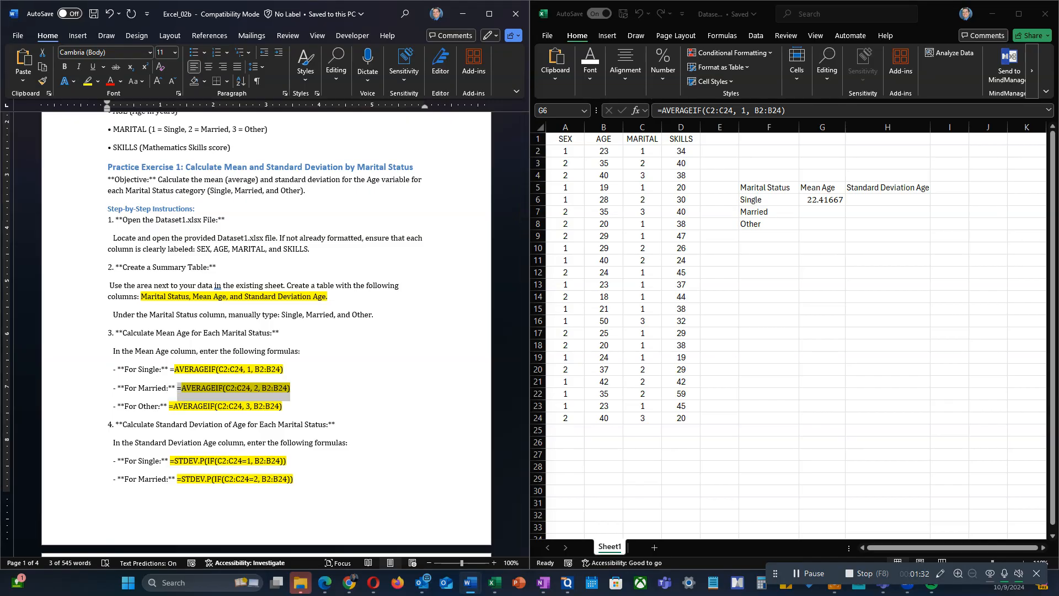
{"action": "key", "text": "alt+Tab"}
{"action": "key", "text": "Down"}
{"action": "key", "text": "ctrl+v"}
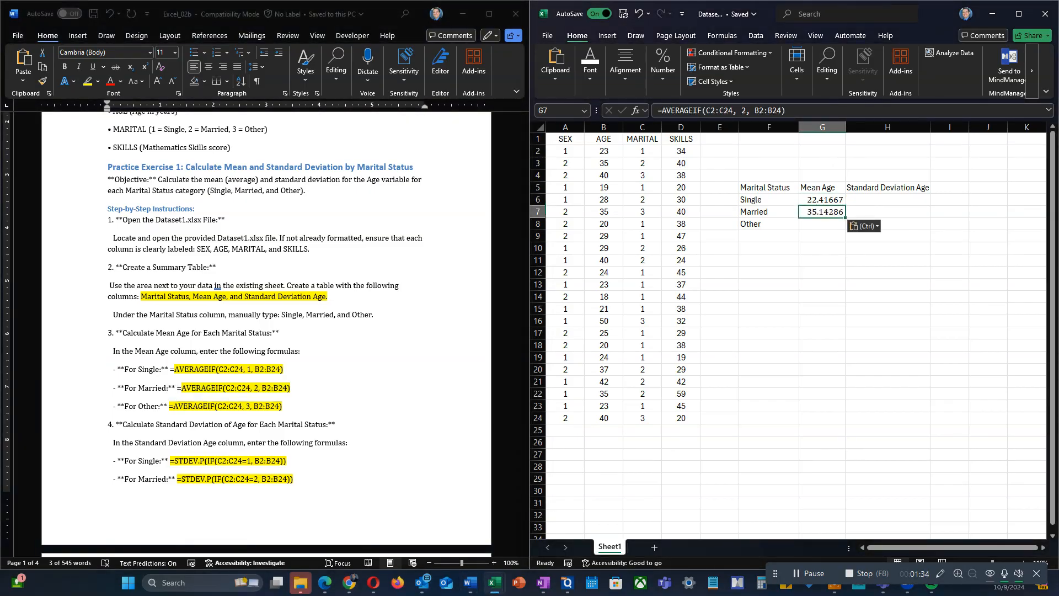
Step: Copy the Other mean formula =AVERAGEIF(C2:C24, 3, B2:B24) from the Word guide into cell G8 of the Excel sheet
{"action": "key", "text": "alt+Tab"}
{"action": "left_click_drag", "start_coordinate": [283, 407], "coordinate": [173, 406]}
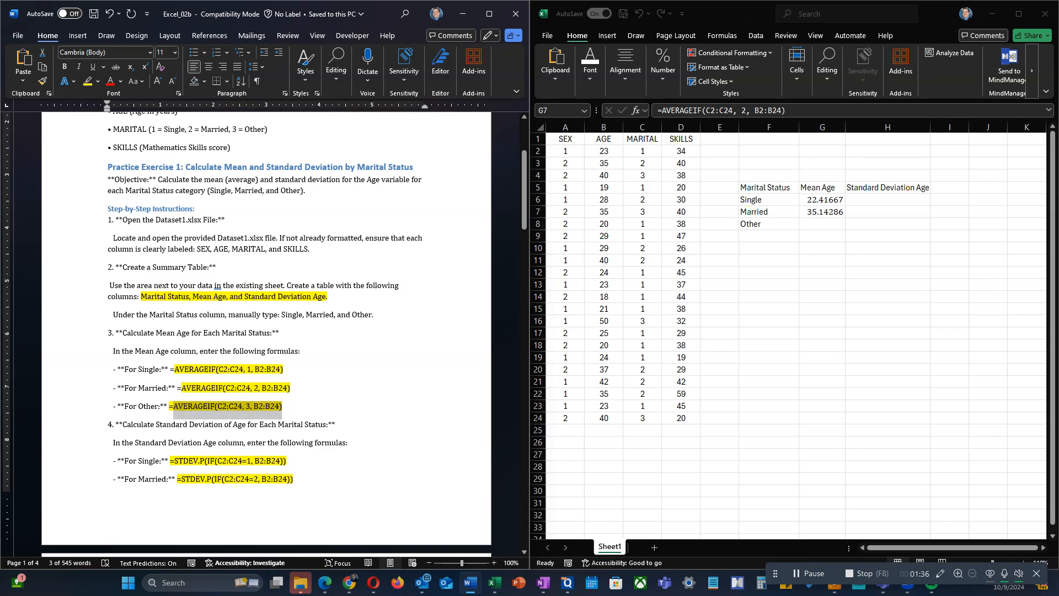
{"action": "key", "text": "ctrl+c"}
{"action": "key", "text": "alt+Tab"}
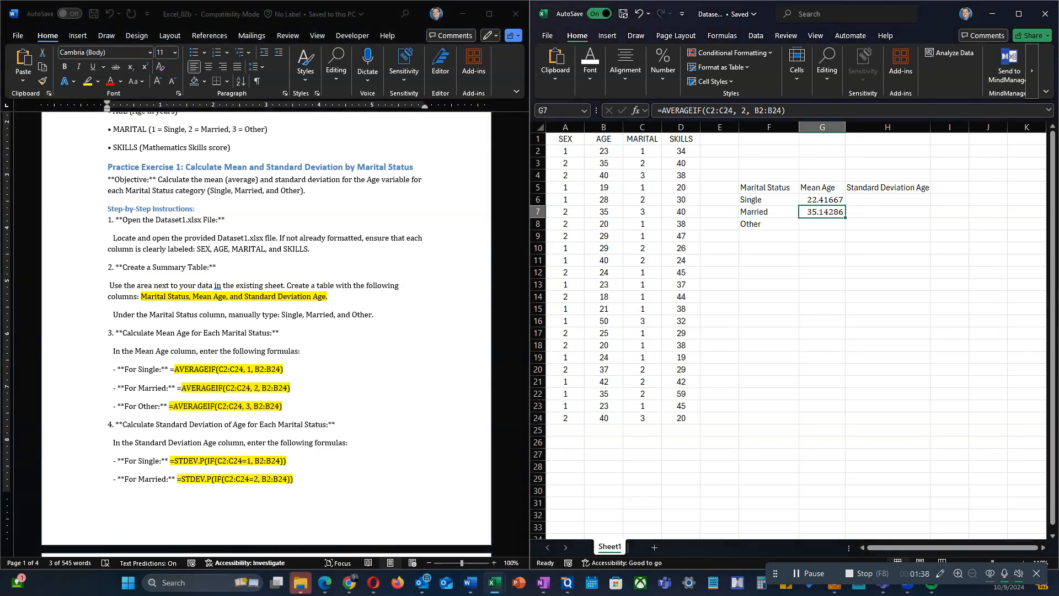
{"action": "left_click", "coordinate": [822, 224]}
{"action": "key", "text": "ctrl+v"}
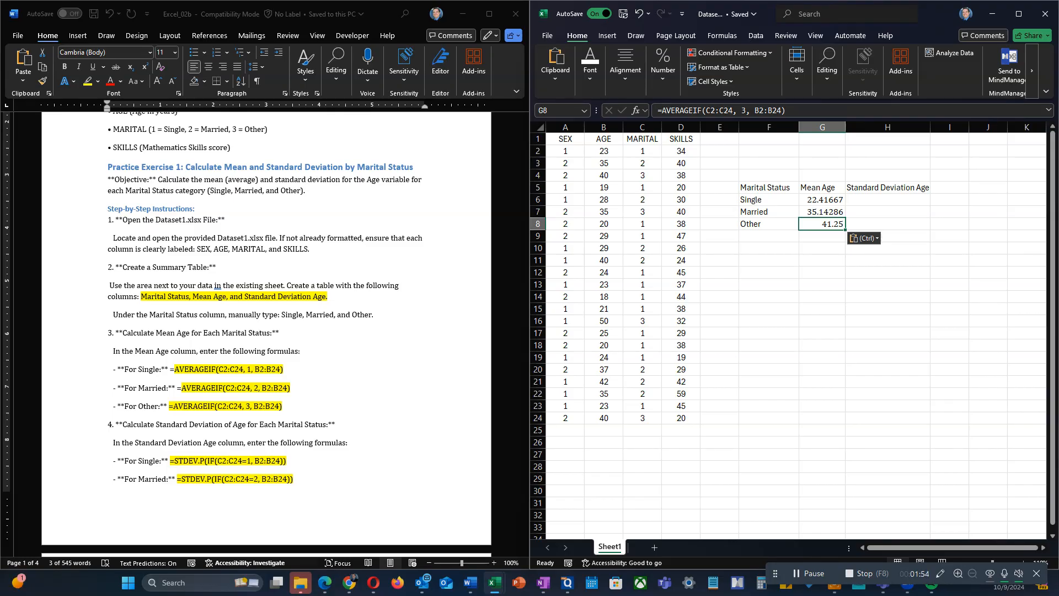
Step: Copy the Single standard deviation formula =STDEV.P(IF(C2:C24=1, B2:B24)) from the Word guide into cell H6 of the Excel sheet
{"action": "scroll", "coordinate": [264, 331], "scroll_direction": "down", "scroll_amount": 1}
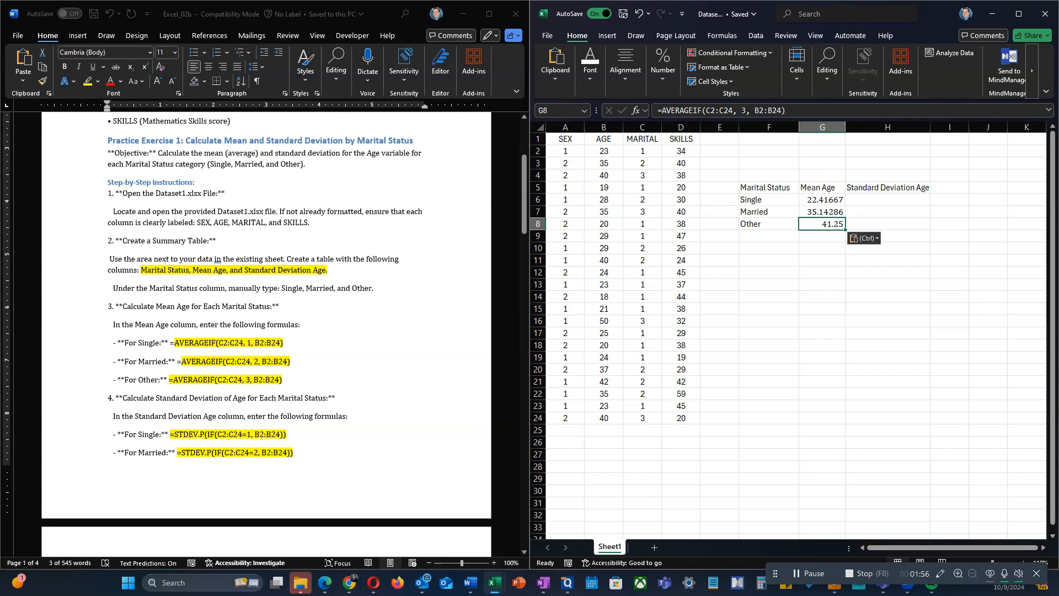
{"action": "left_click", "coordinate": [265, 419]}
{"action": "scroll", "coordinate": [264, 386], "scroll_direction": "down", "scroll_amount": 2}
{"action": "left_click_drag", "start_coordinate": [286, 382], "coordinate": [169, 382]}
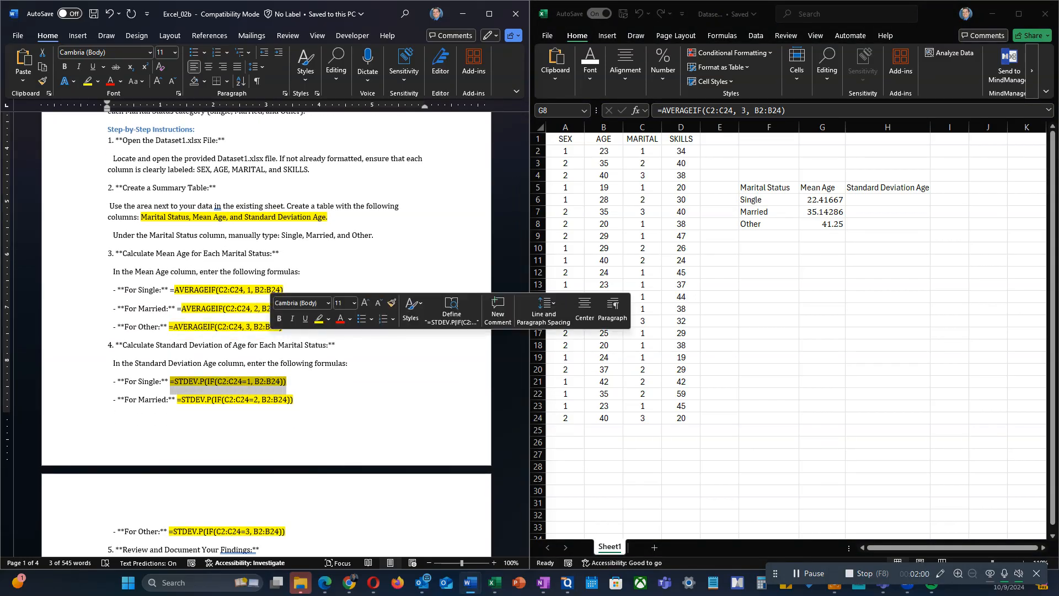
{"action": "key", "text": "ctrl+c"}
{"action": "left_click", "coordinate": [888, 199]}
{"action": "key", "text": "ctrl+v"}
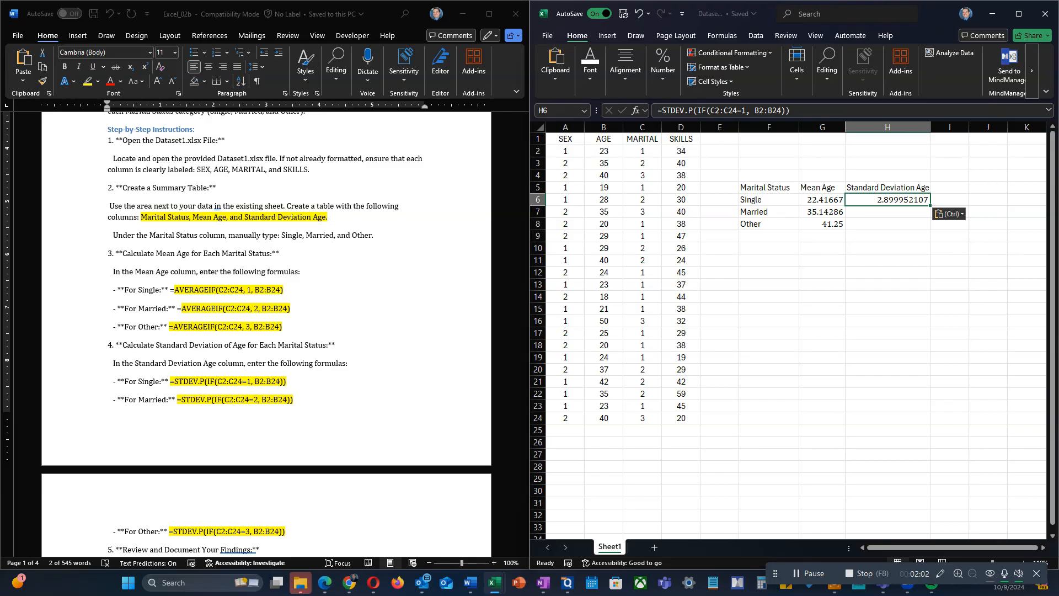
Step: Copy the Married standard deviation formula =STDEV.P(IF(C2:C24=2, B2:B24)) from the Word guide into cell H7 of the Excel sheet
{"action": "scroll", "coordinate": [298, 381], "scroll_direction": "down", "scroll_amount": 1}
{"action": "left_click", "coordinate": [298, 380]}
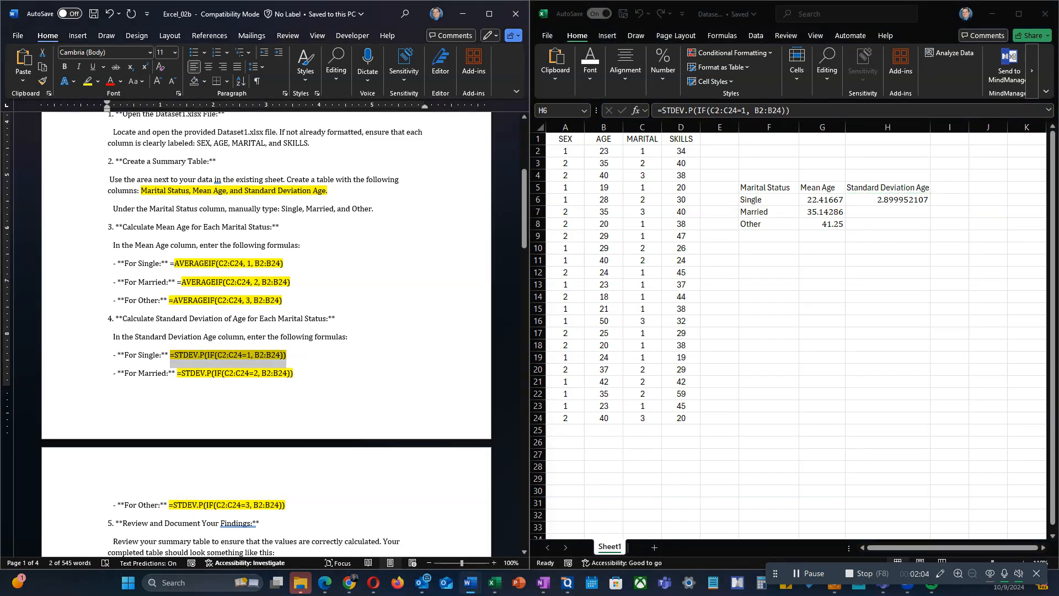
{"action": "left_click_drag", "start_coordinate": [292, 373], "coordinate": [177, 374]}
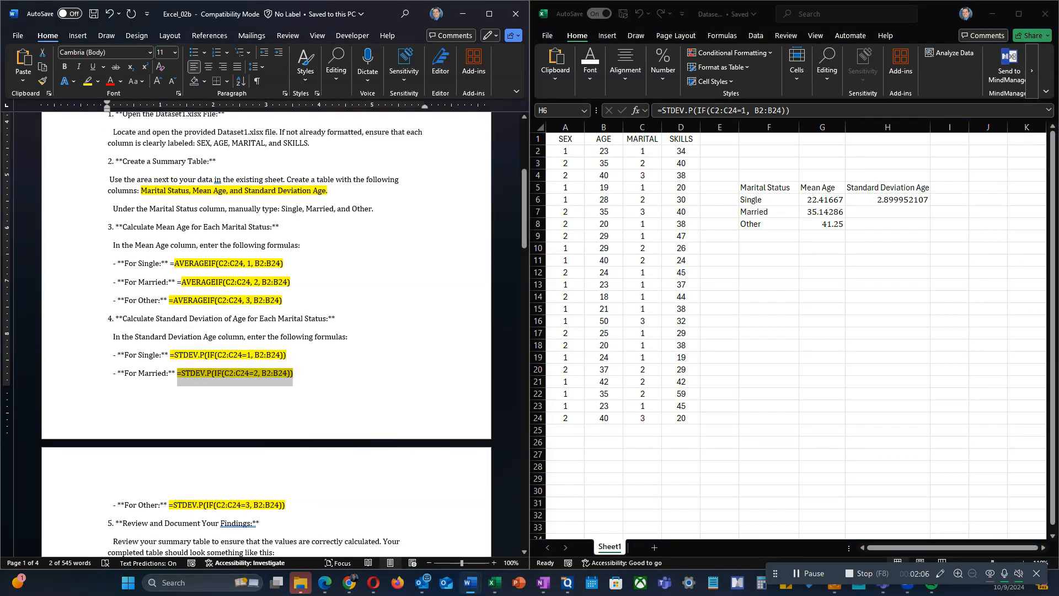
{"action": "left_click", "coordinate": [873, 200]}
{"action": "double_click", "coordinate": [872, 200]}
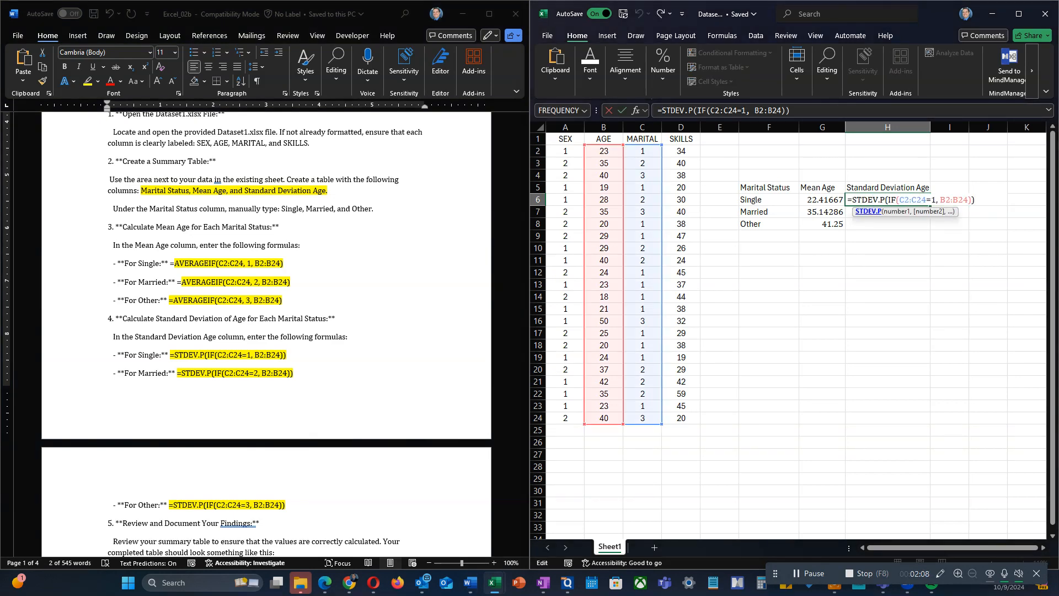
{"action": "key", "text": "Return"}
{"action": "key", "text": "ctrl+v"}
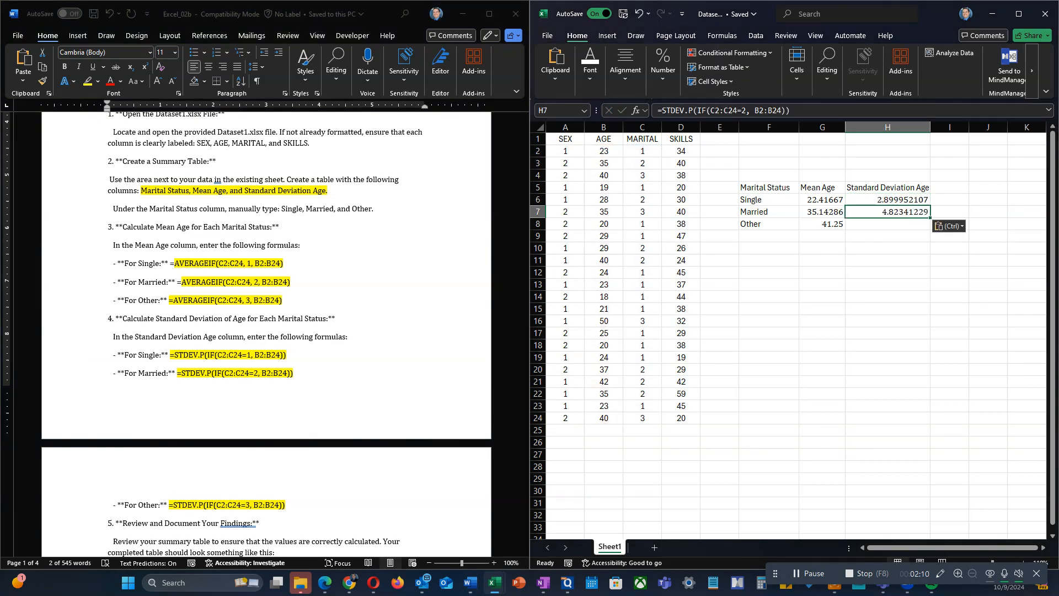
Step: Copy the Other standard deviation formula =STDEV.P(IF(C2:C24=3, B2:B24)) from the Word guide into cell H8 of the Excel sheet
{"action": "scroll", "coordinate": [265, 331], "scroll_direction": "down", "scroll_amount": 2}
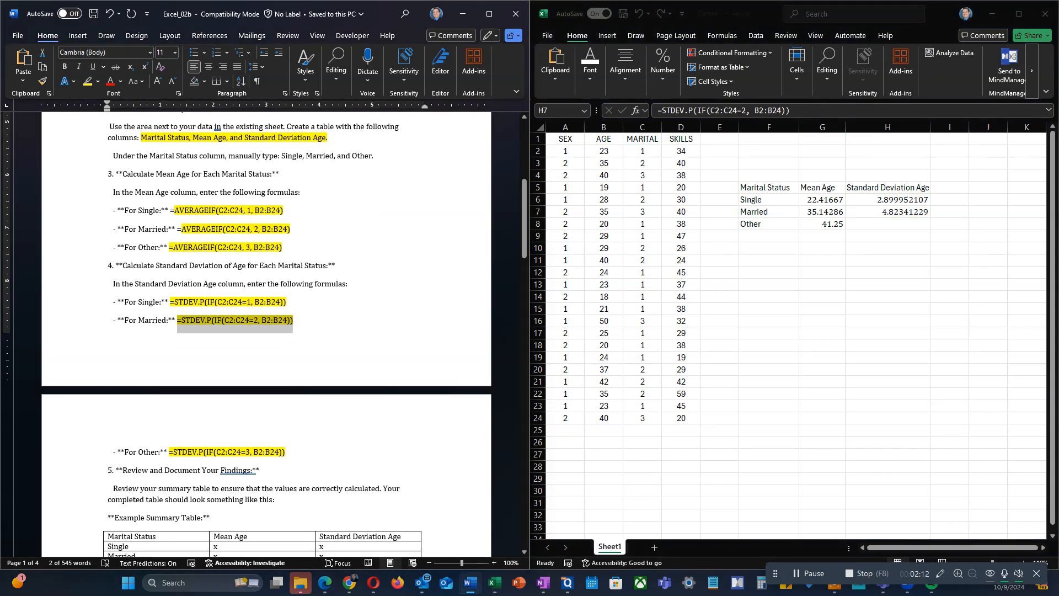
{"action": "left_click_drag", "start_coordinate": [286, 453], "coordinate": [169, 452]}
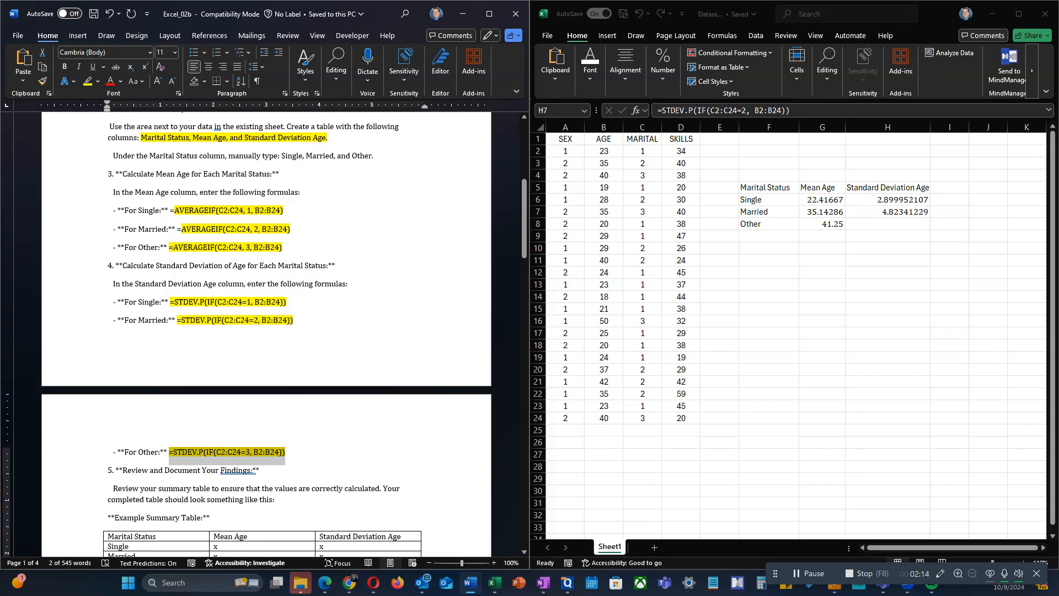
{"action": "left_click", "coordinate": [887, 224]}
{"action": "key", "text": "ctrl+v"}
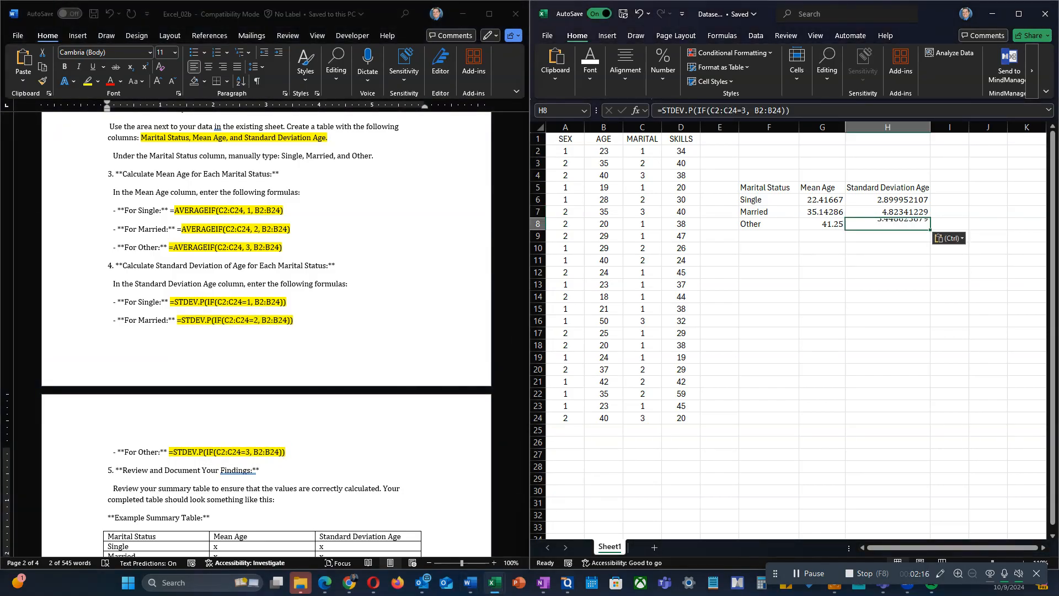
{"action": "left_click", "coordinate": [821, 273]}
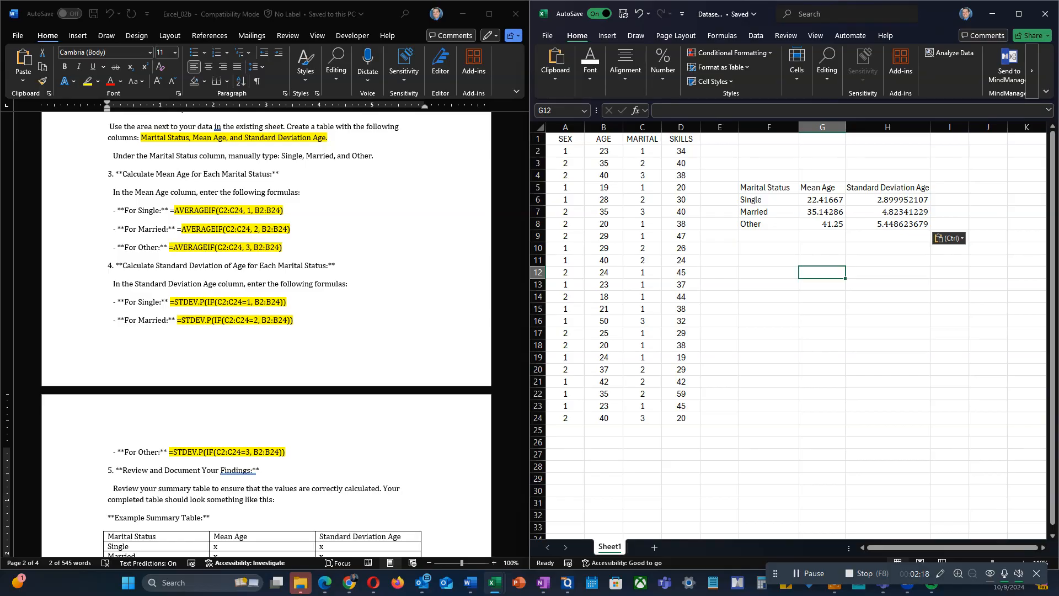
Step: Compare the summary table in F5:H8 with the guide's example table and read the Practice Exercise 2 instructions for the frequency table
{"action": "left_click_drag", "start_coordinate": [765, 187], "coordinate": [887, 224]}
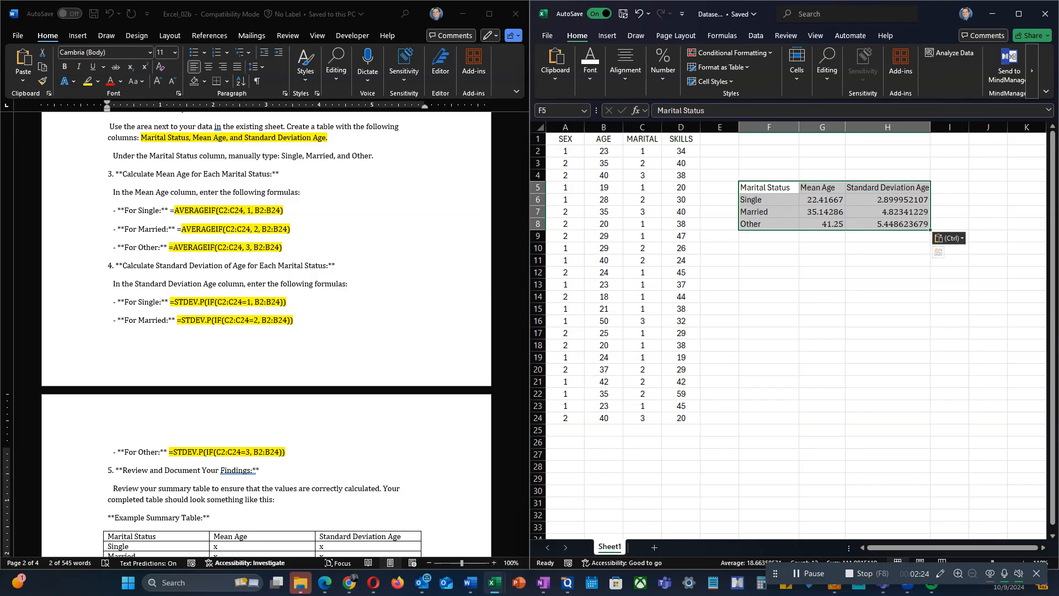
{"action": "scroll", "coordinate": [265, 331], "scroll_direction": "down", "scroll_amount": 6}
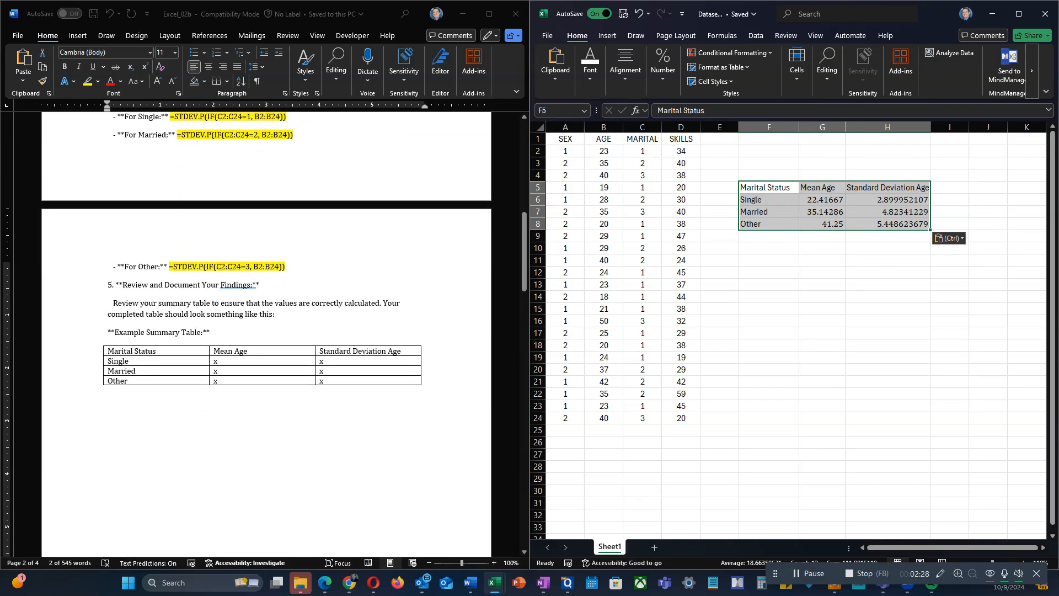
{"action": "left_click", "coordinate": [822, 321]}
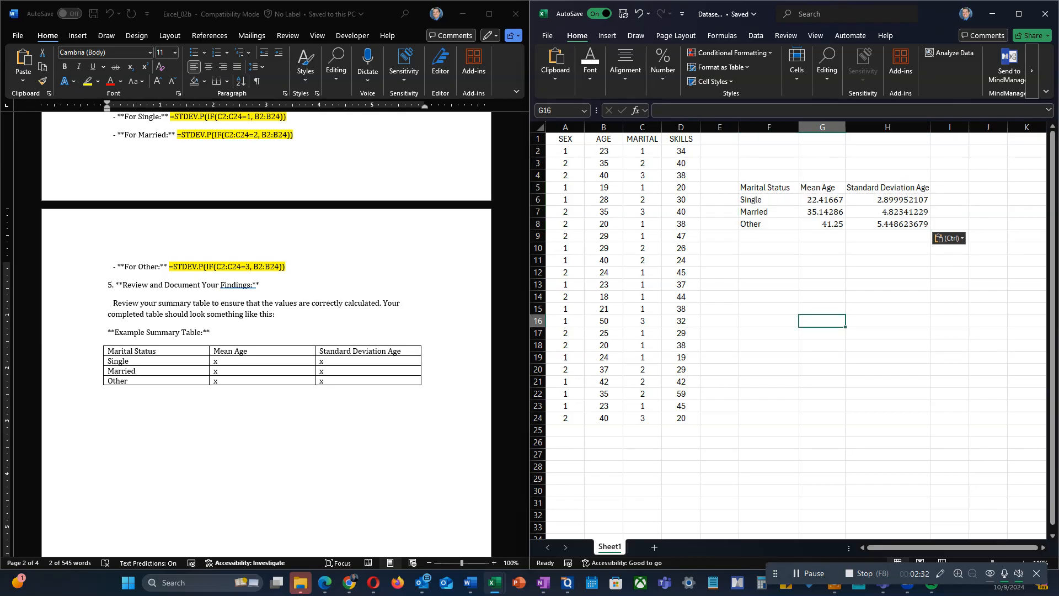
{"action": "scroll", "coordinate": [264, 331], "scroll_direction": "down", "scroll_amount": 8}
{"action": "scroll", "coordinate": [265, 331], "scroll_direction": "down", "scroll_amount": 15}
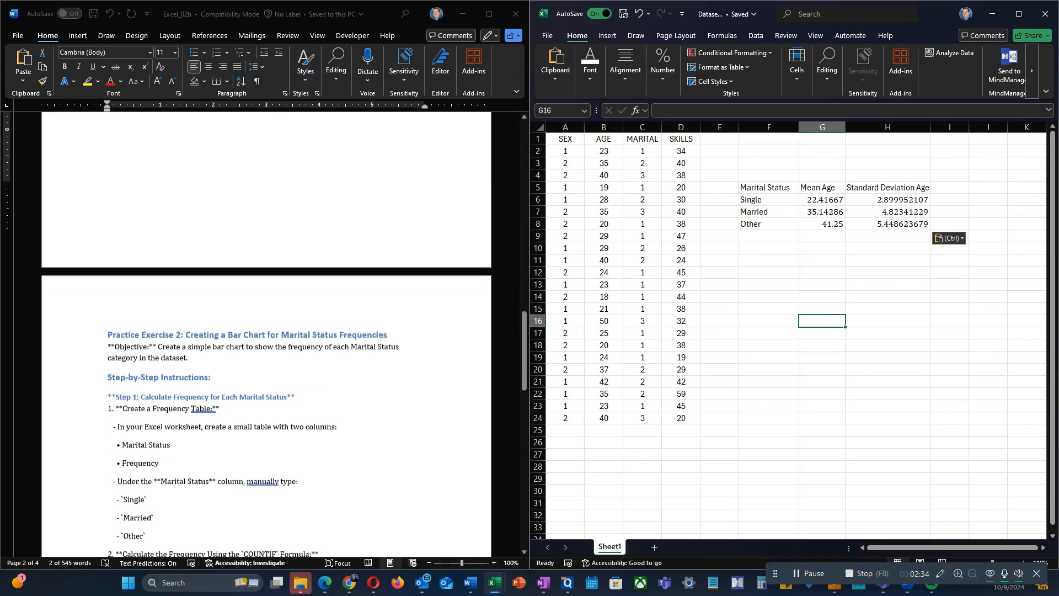
{"action": "scroll", "coordinate": [265, 331], "scroll_direction": "down", "scroll_amount": 2}
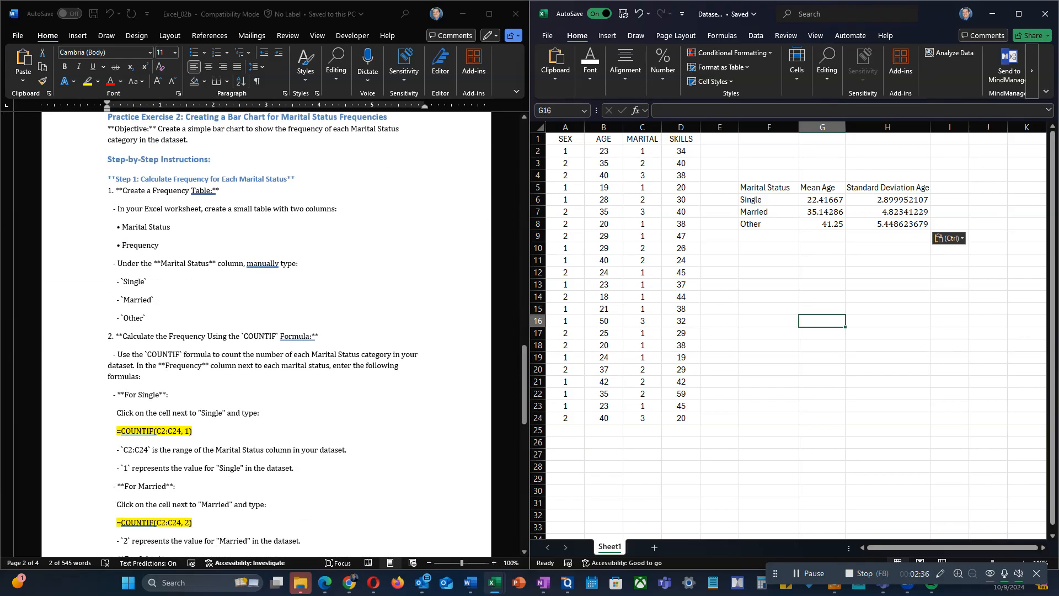
{"action": "scroll", "coordinate": [265, 331], "scroll_direction": "down", "scroll_amount": 10}
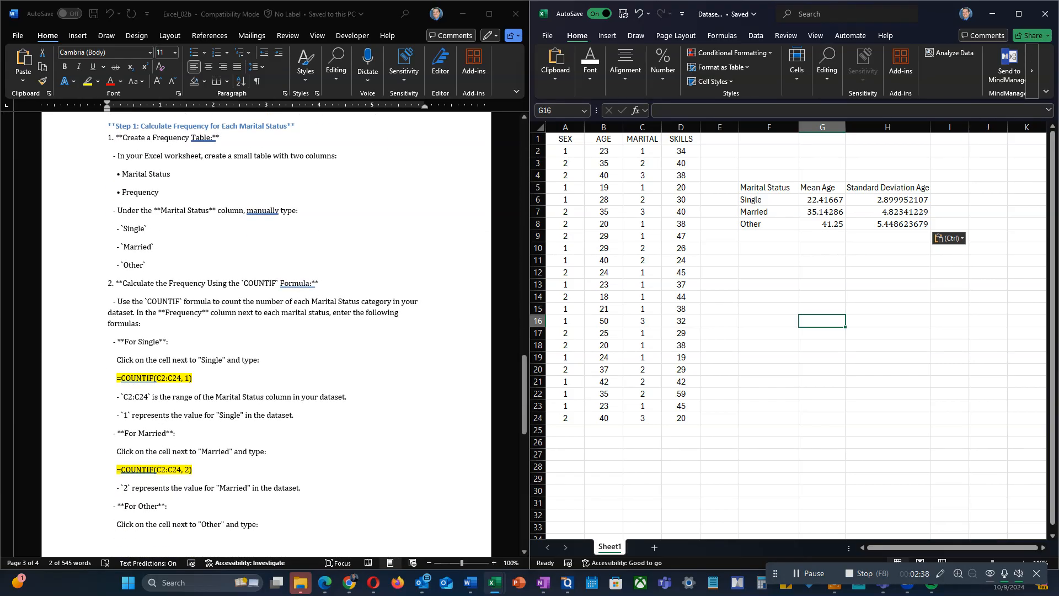
{"action": "scroll", "coordinate": [264, 331], "scroll_direction": "down", "scroll_amount": 4}
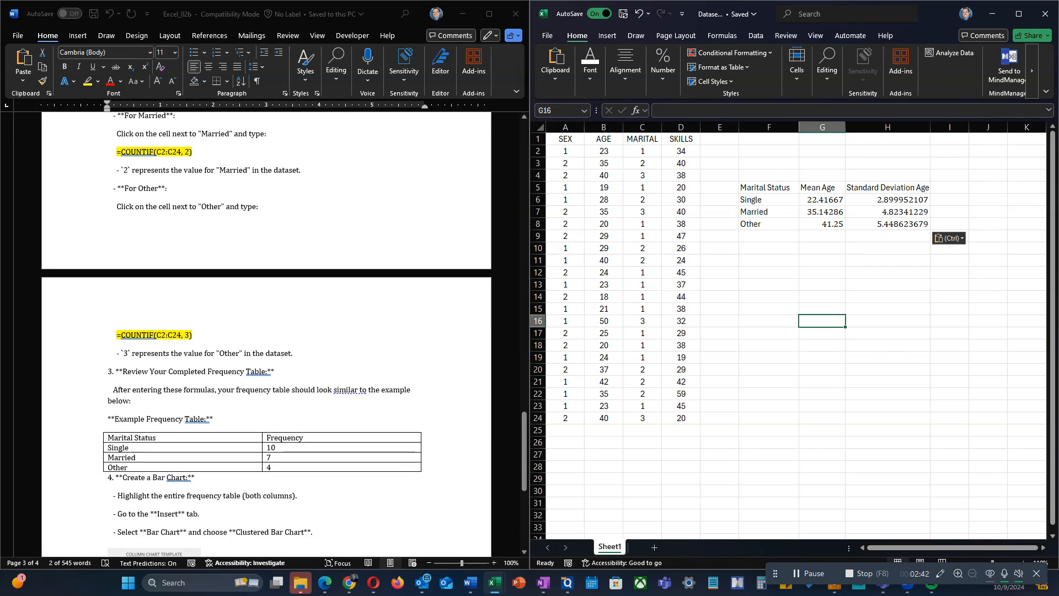
Step: Replace the Single, Married and Other frequency values in the Word guide's Example Frequency Table with x placeholders
{"action": "left_click", "coordinate": [111, 438]}
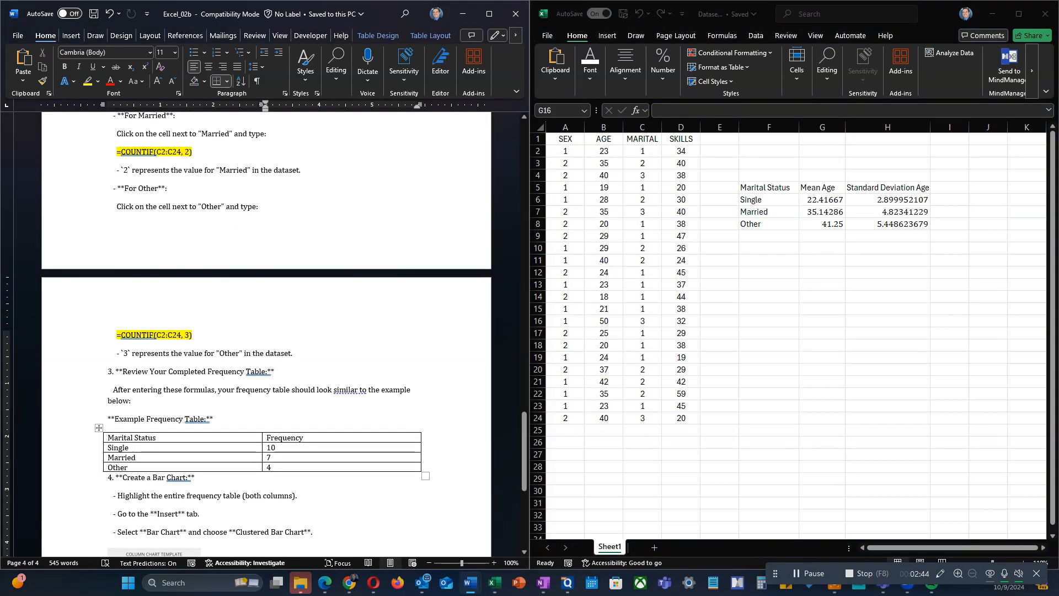
{"action": "key", "text": "BackSpace"}
{"action": "key", "text": "BackSpace"}
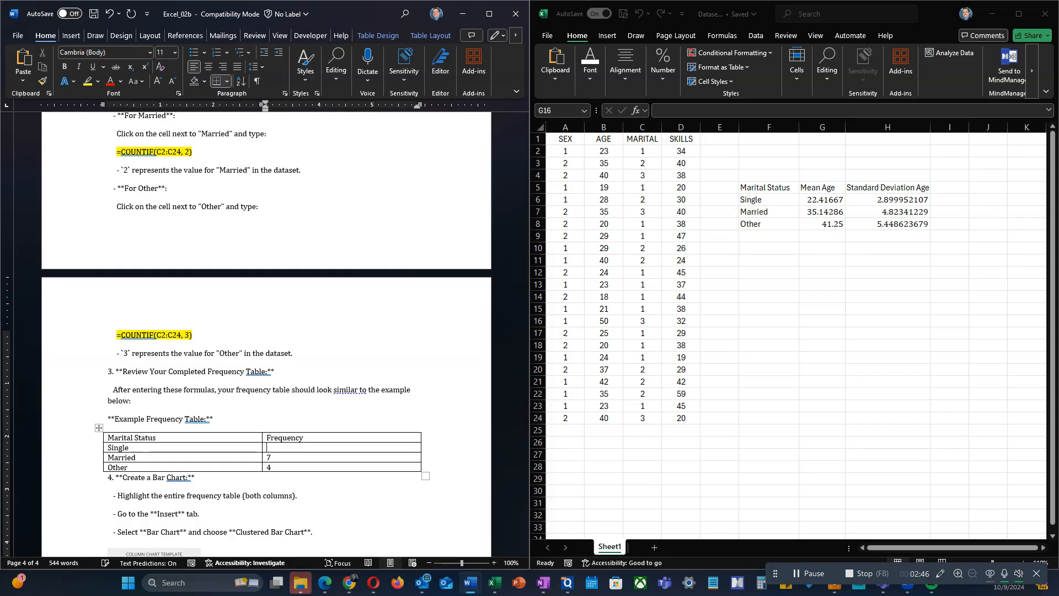
{"action": "type", "text": "x"}
{"action": "key", "text": "Down"}
{"action": "key", "text": "BackSpace"}
{"action": "key", "text": "BackSpace"}
{"action": "type", "text": "x"}
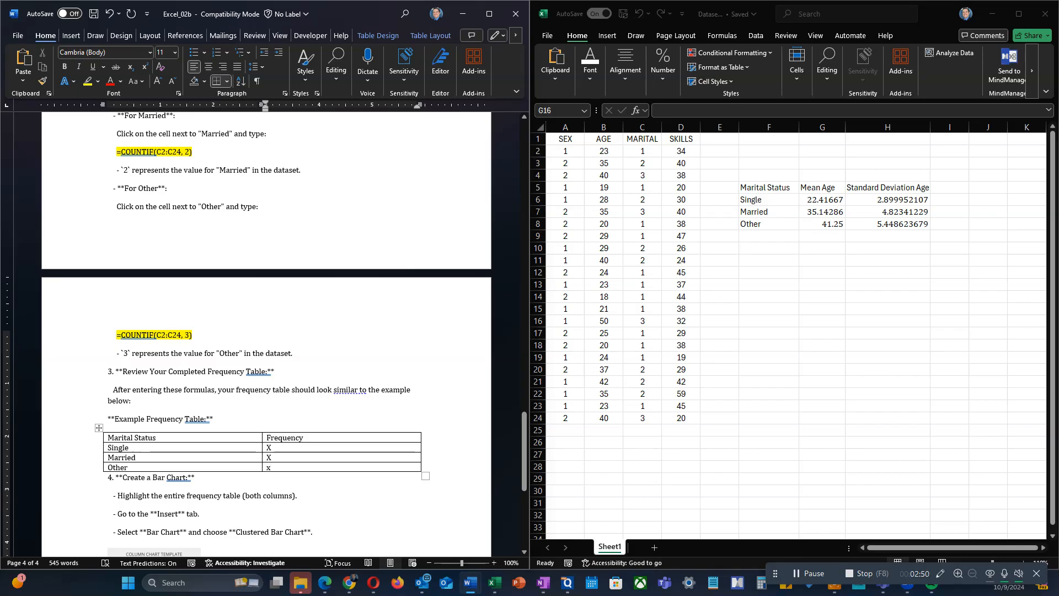
Step: Delete the x placeholders from the Frequency column of the Example Frequency Table, leaving the three cells empty
{"action": "left_click", "coordinate": [137, 458]}
{"action": "left_click", "coordinate": [270, 447]}
{"action": "key", "text": "BackSpace"}
{"action": "key", "text": "Down"}
{"action": "key", "text": "Delete"}
{"action": "key", "text": "Down"}
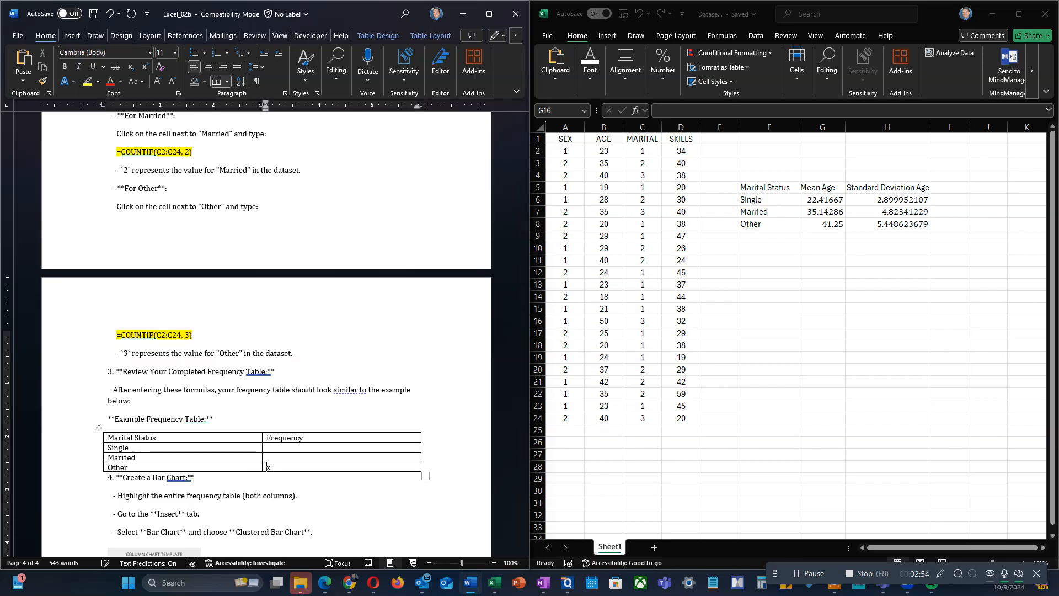
{"action": "key", "text": "Delete"}
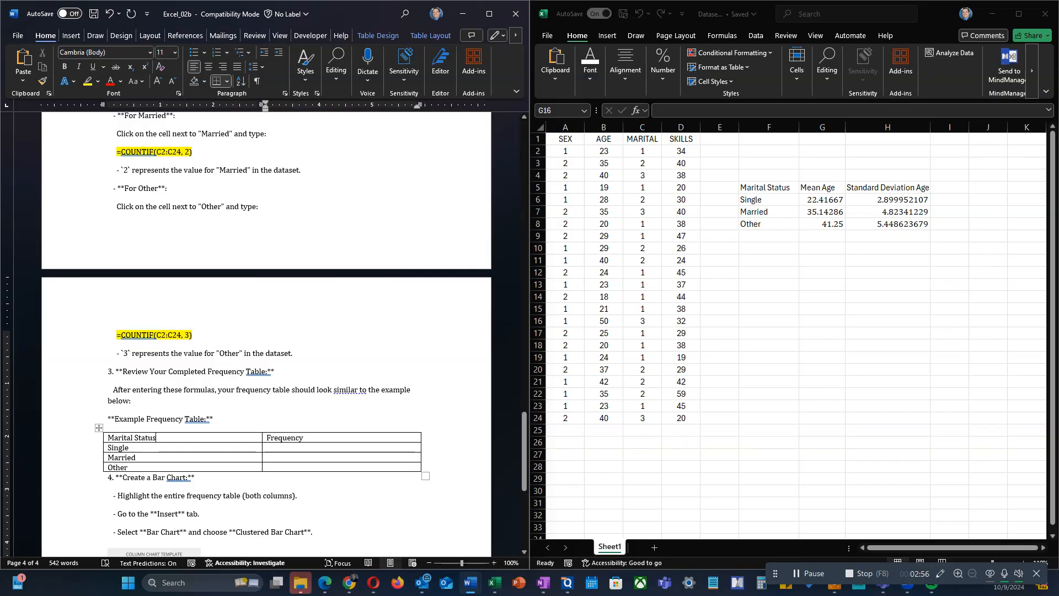
Step: Copy the Example Frequency Table from the Word guide into Excel starting at cell F12, and widen columns F and G
{"action": "key", "text": "shift+Down"}
{"action": "key", "text": "shift+Right"}
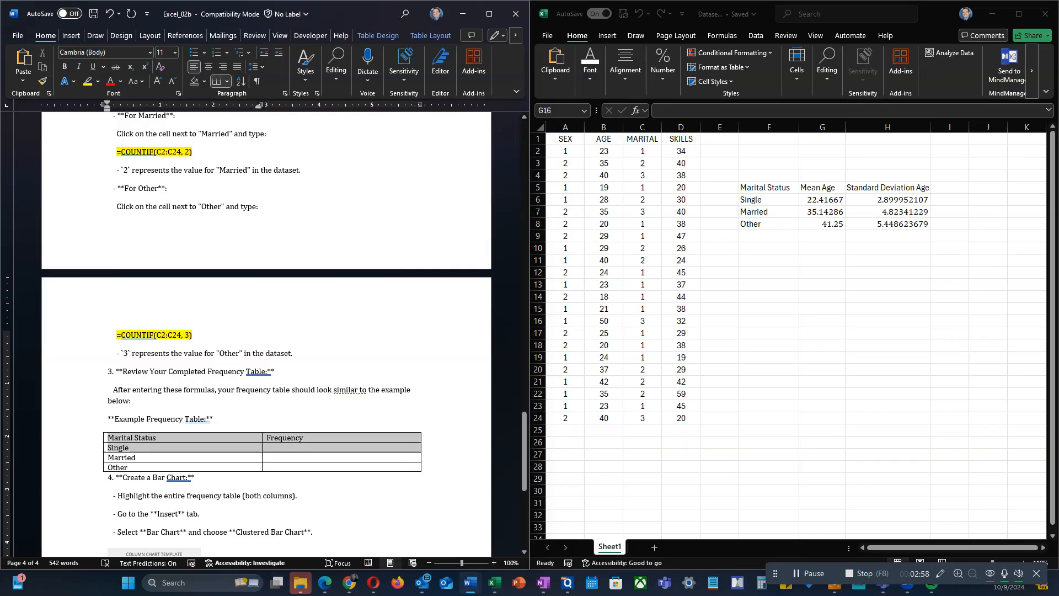
{"action": "key", "text": "shift+Down"}
{"action": "key", "text": "shift+Down"}
{"action": "key", "text": "ctrl+c"}
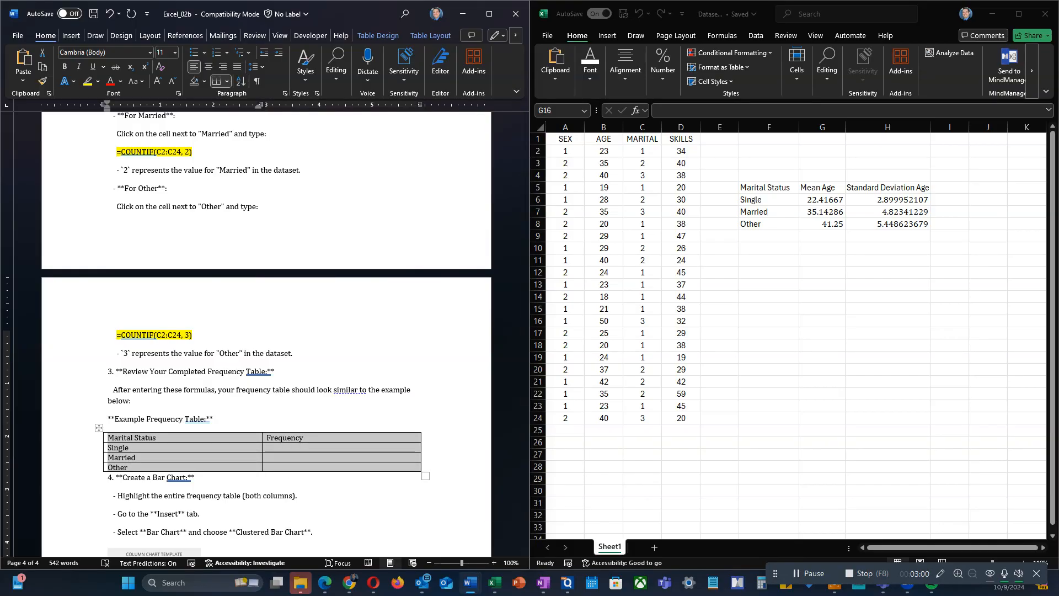
{"action": "left_click", "coordinate": [822, 321]}
{"action": "left_click", "coordinate": [769, 273]}
{"action": "key", "text": "ctrl+v"}
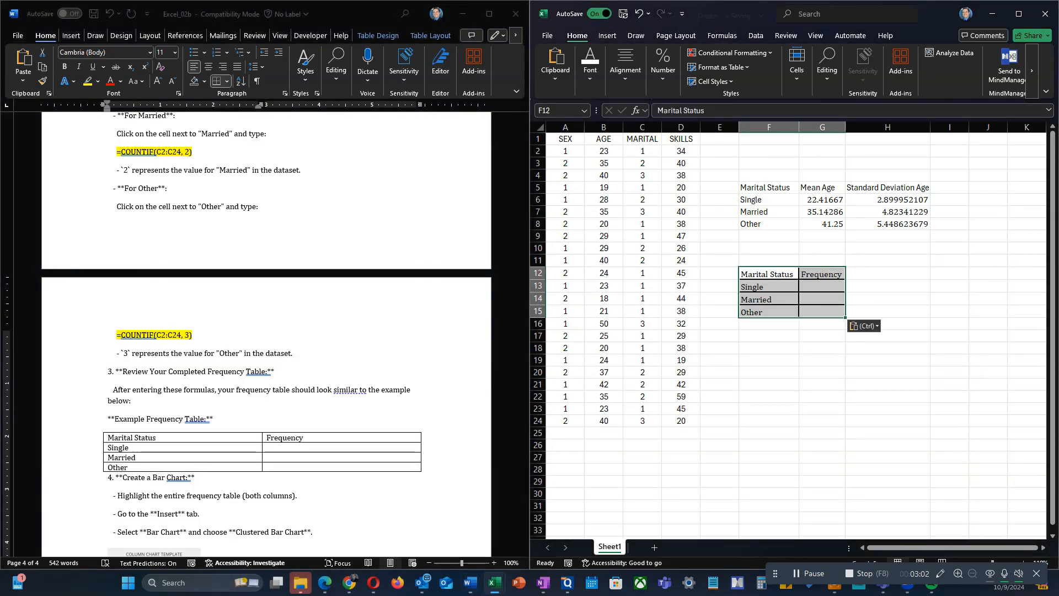
{"action": "left_click_drag", "start_coordinate": [845, 127], "coordinate": [868, 127]}
{"action": "left_click_drag", "start_coordinate": [799, 127], "coordinate": [829, 126]}
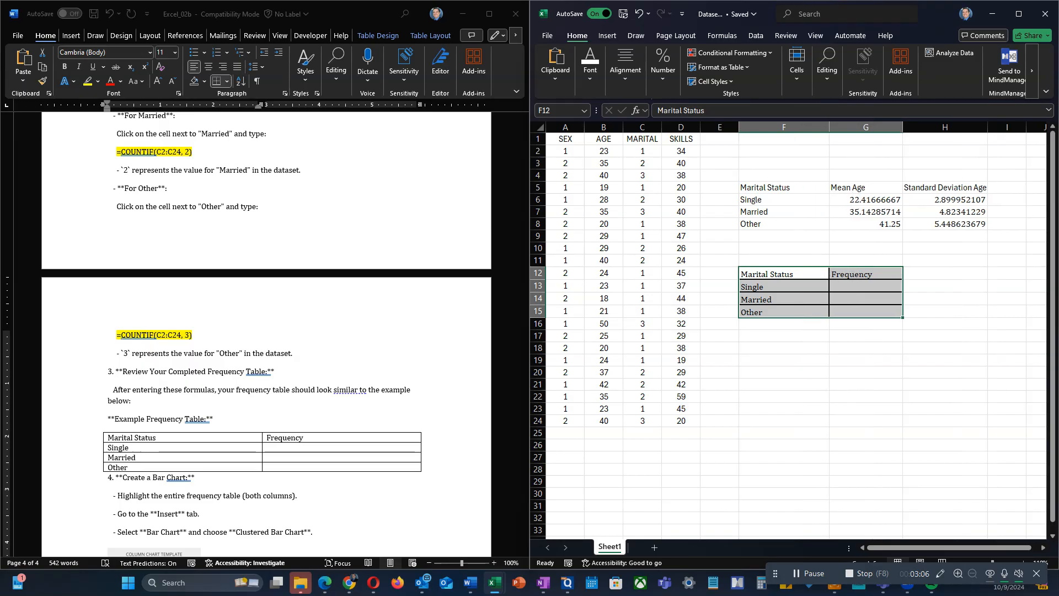
Step: Copy the Single frequency formula =COUNTIF(C2:C24, 1) from the Word guide into cell G13 of the Excel sheet
{"action": "left_click", "coordinate": [866, 286]}
{"action": "scroll", "coordinate": [266, 334], "scroll_direction": "down", "scroll_amount": 2}
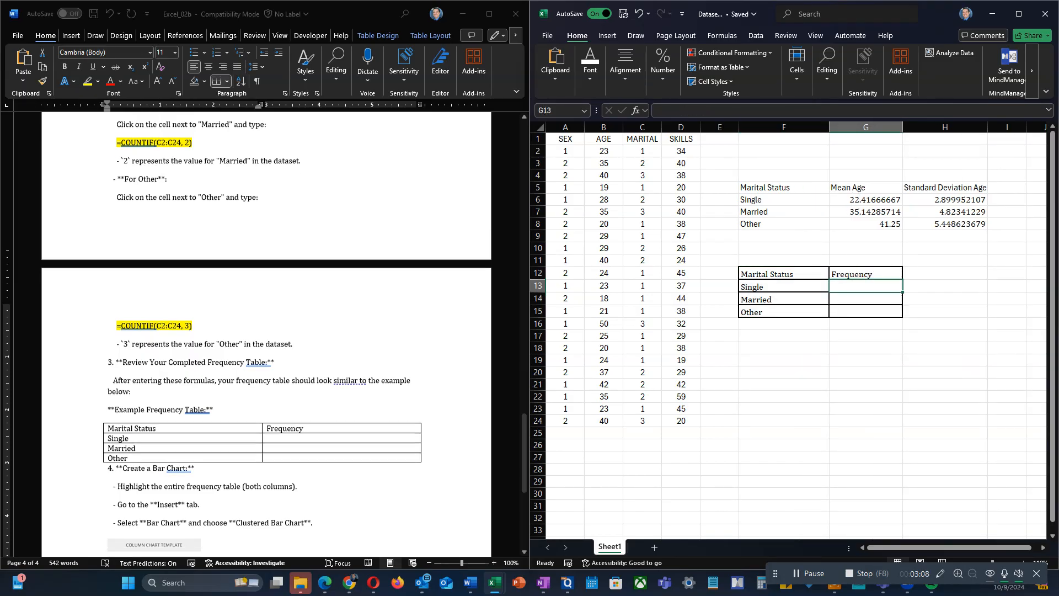
{"action": "scroll", "coordinate": [266, 334], "scroll_direction": "up", "scroll_amount": 12}
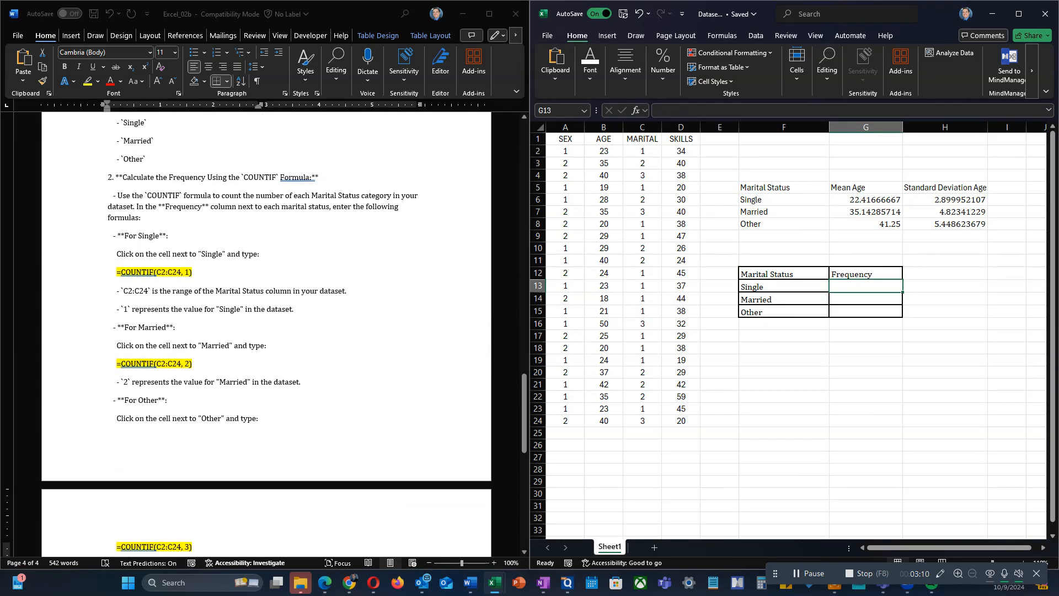
{"action": "left_click", "coordinate": [192, 325]}
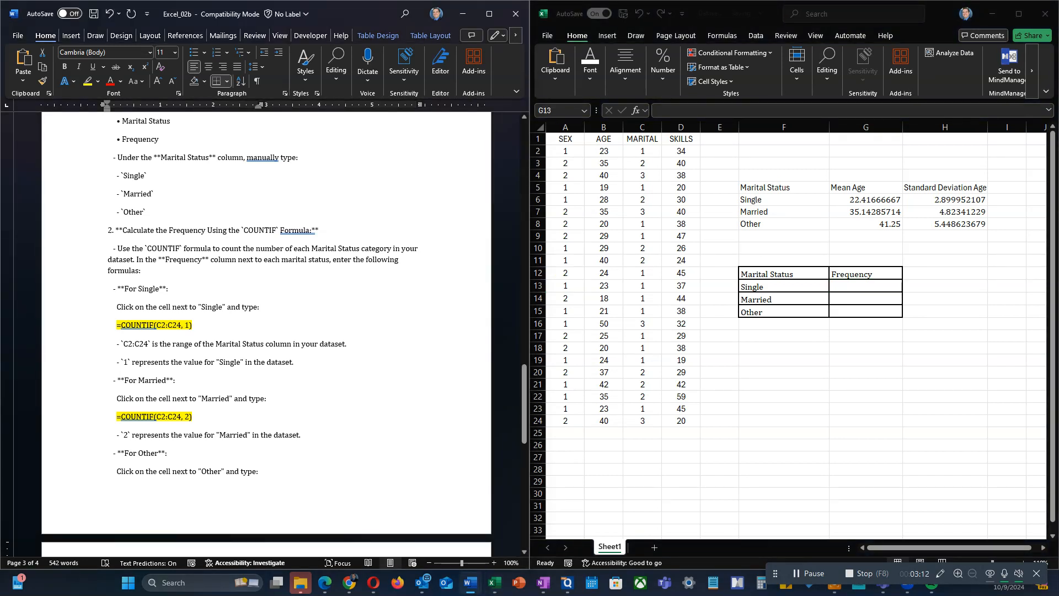
{"action": "left_click_drag", "start_coordinate": [192, 325], "coordinate": [116, 325]}
{"action": "key", "text": "ctrl+c"}
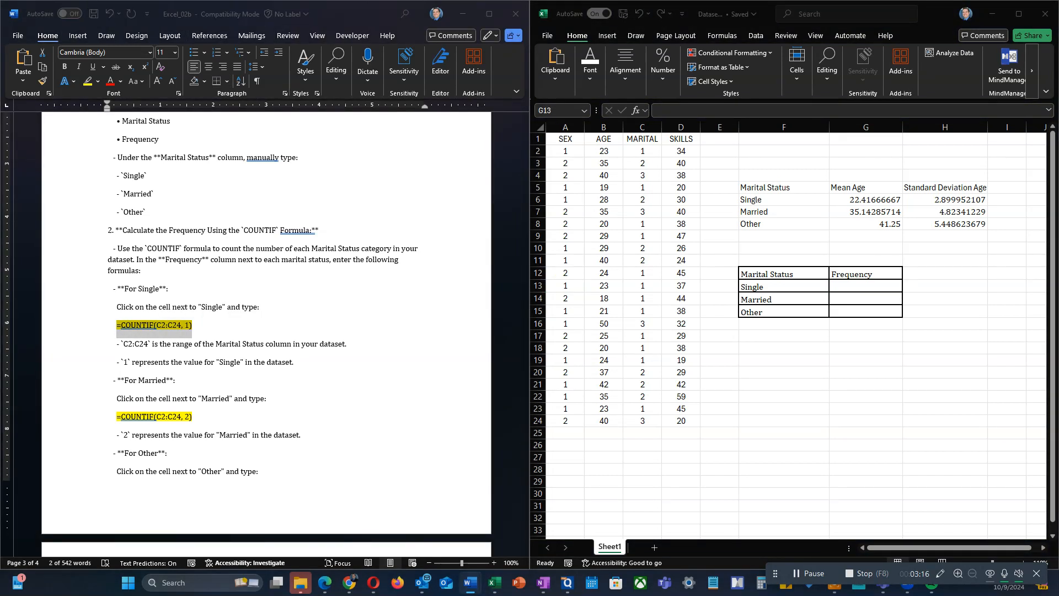
{"action": "left_click", "coordinate": [865, 286]}
{"action": "key", "text": "ctrl+v"}
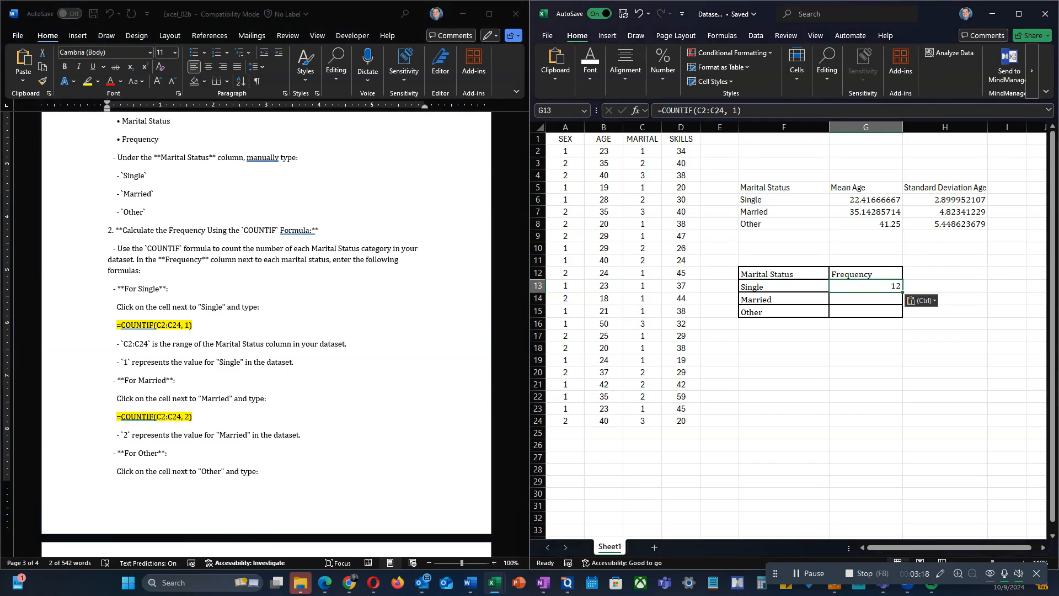
{"action": "key", "text": "Return"}
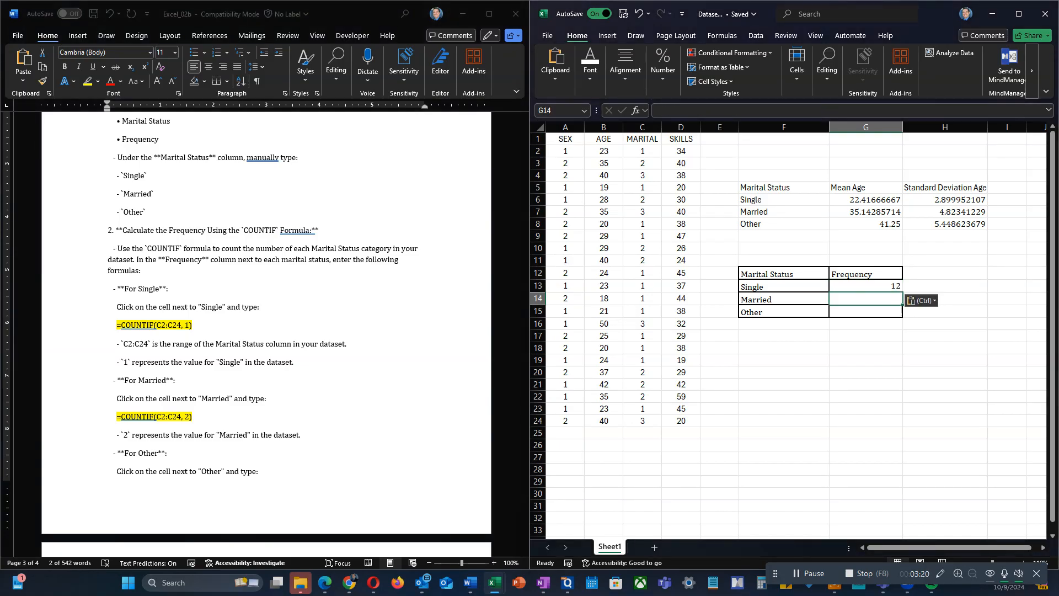
Step: Copy the Married frequency formula =COUNTIF(C2:C24, 2) from the Word guide into cell G14 of the Excel sheet
{"action": "key", "text": "alt+Tab"}
{"action": "left_click_drag", "start_coordinate": [193, 416], "coordinate": [117, 417]}
{"action": "key", "text": "ctrl+c"}
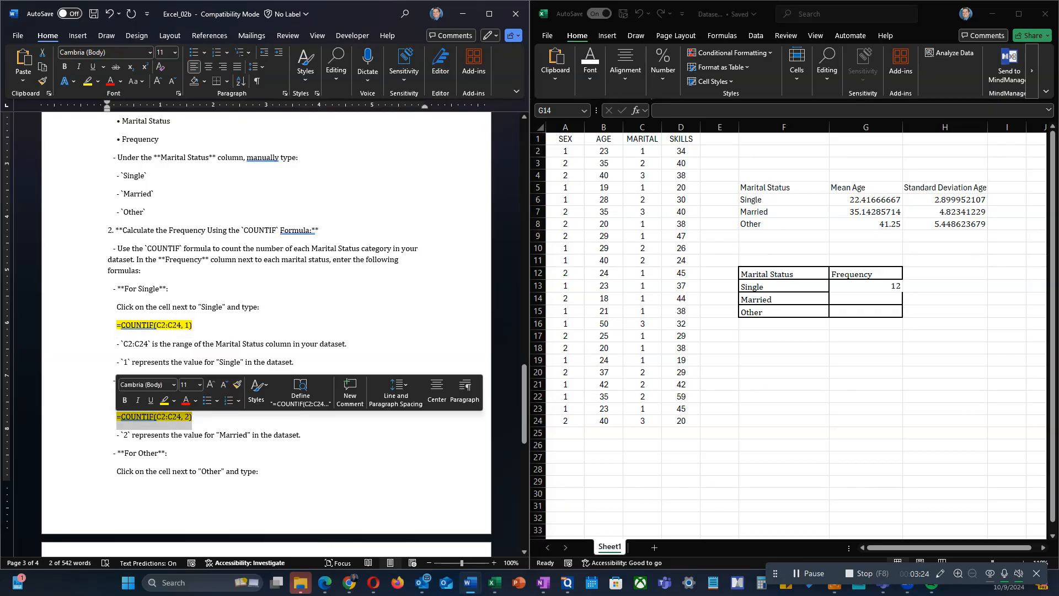
{"action": "key", "text": "alt+Tab"}
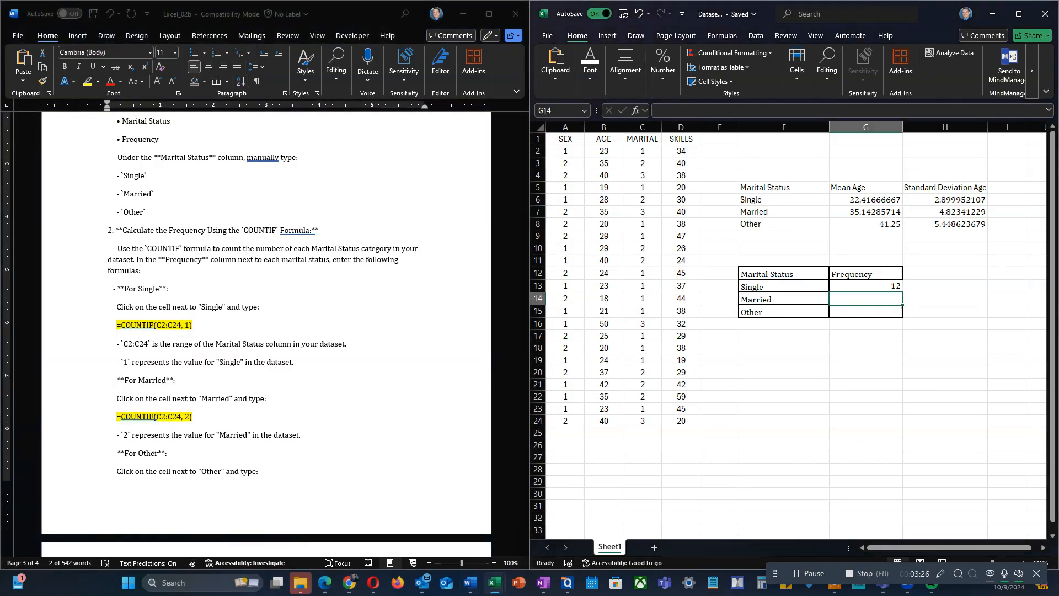
{"action": "key", "text": "ctrl+v"}
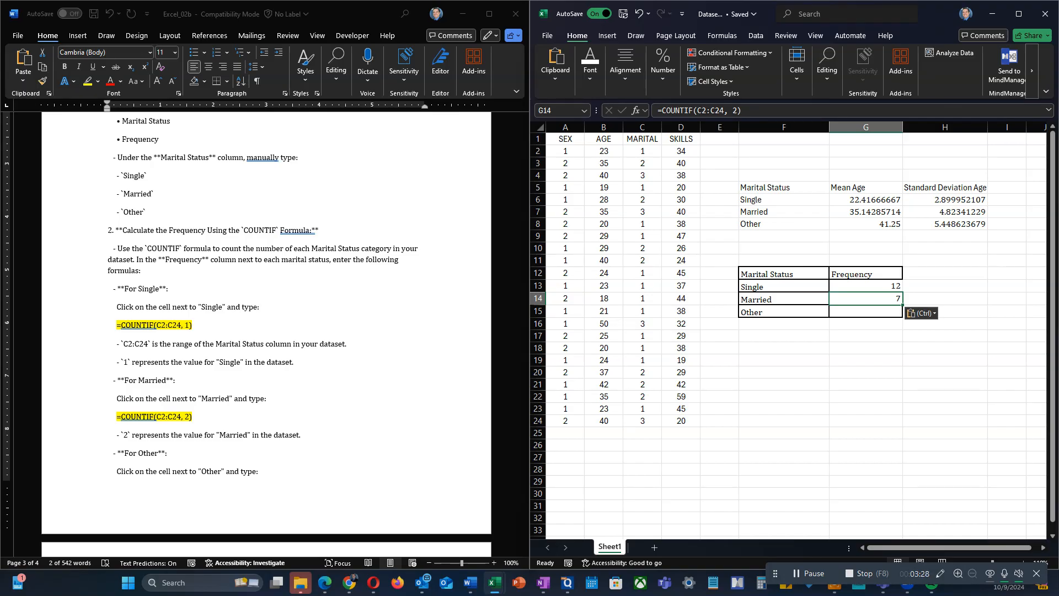
Step: Copy the Other frequency formula =COUNTIF(C2:C24, 3) from the Word guide into cell G15 of the Excel sheet
{"action": "scroll", "coordinate": [266, 331], "scroll_direction": "down", "scroll_amount": 3}
{"action": "left_click_drag", "start_coordinate": [193, 442], "coordinate": [116, 441]}
{"action": "key", "text": "ctrl+c"}
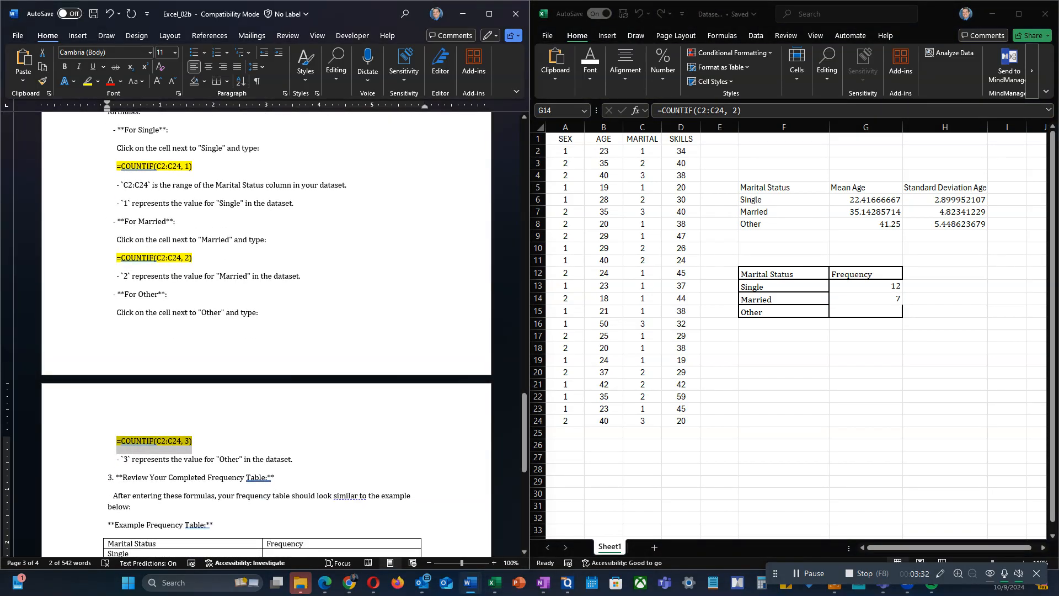
{"action": "left_click", "coordinate": [866, 311]}
{"action": "key", "text": "ctrl+v"}
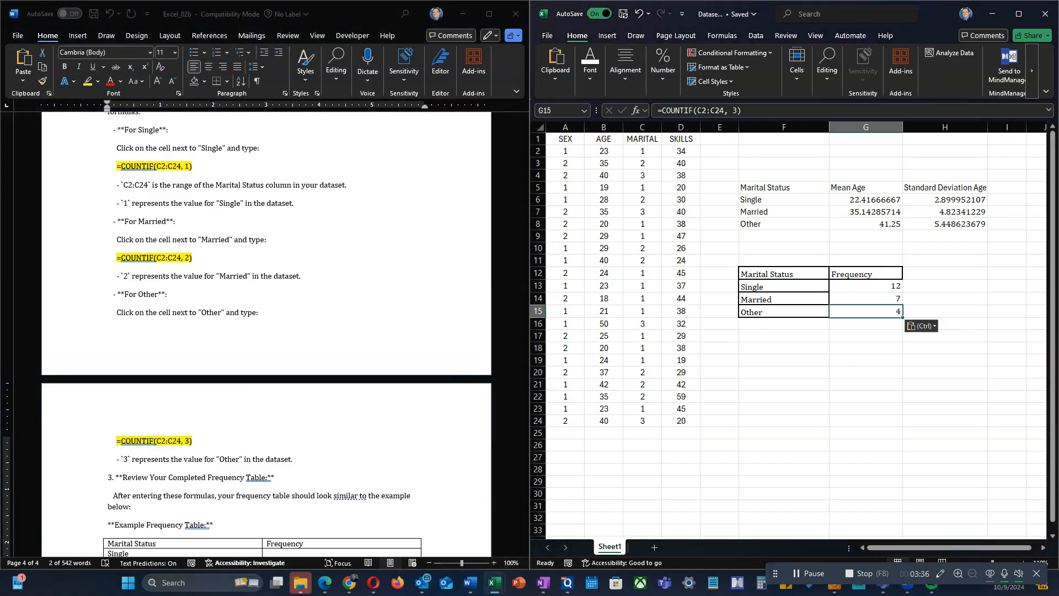
Step: Maximize the Excel window and insert a 2-D Stacked Column chart from the marital status frequency table in F12:G15
{"action": "scroll", "coordinate": [264, 331], "scroll_direction": "down", "scroll_amount": 5}
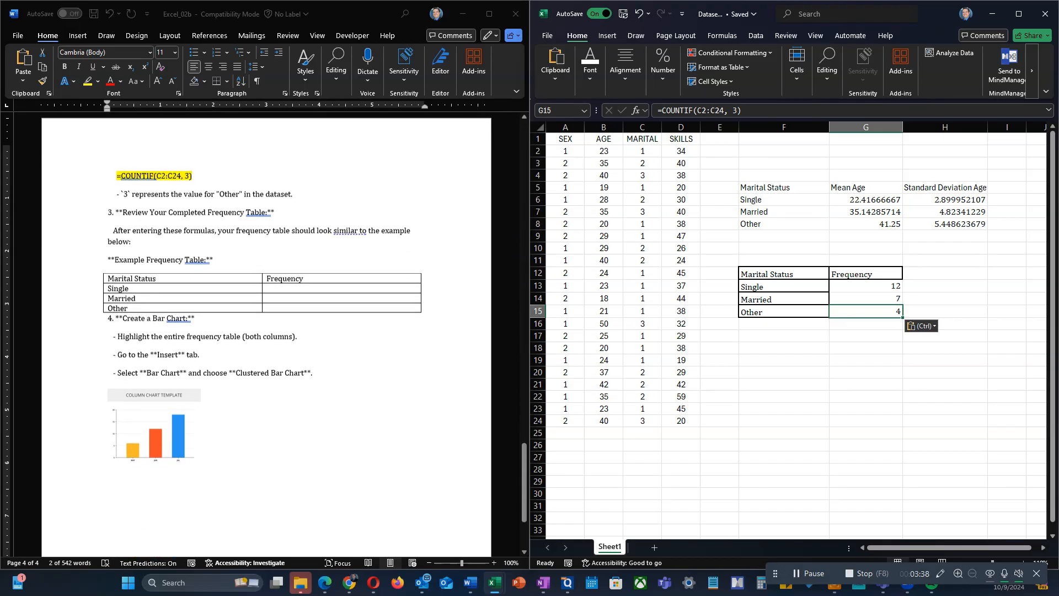
{"action": "scroll", "coordinate": [267, 338], "scroll_direction": "down", "scroll_amount": 1}
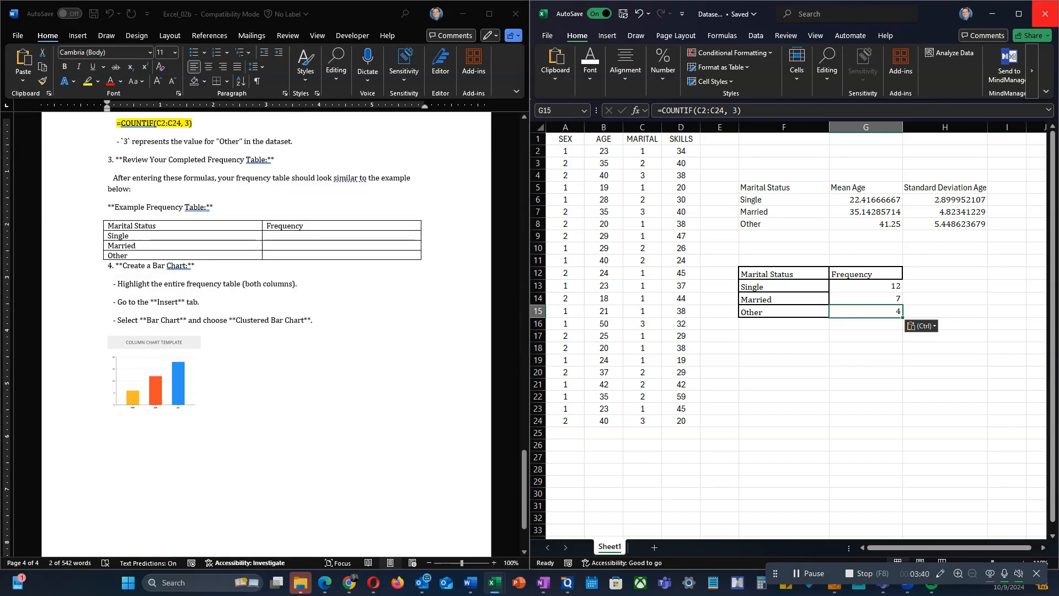
{"action": "left_click", "coordinate": [1019, 14]}
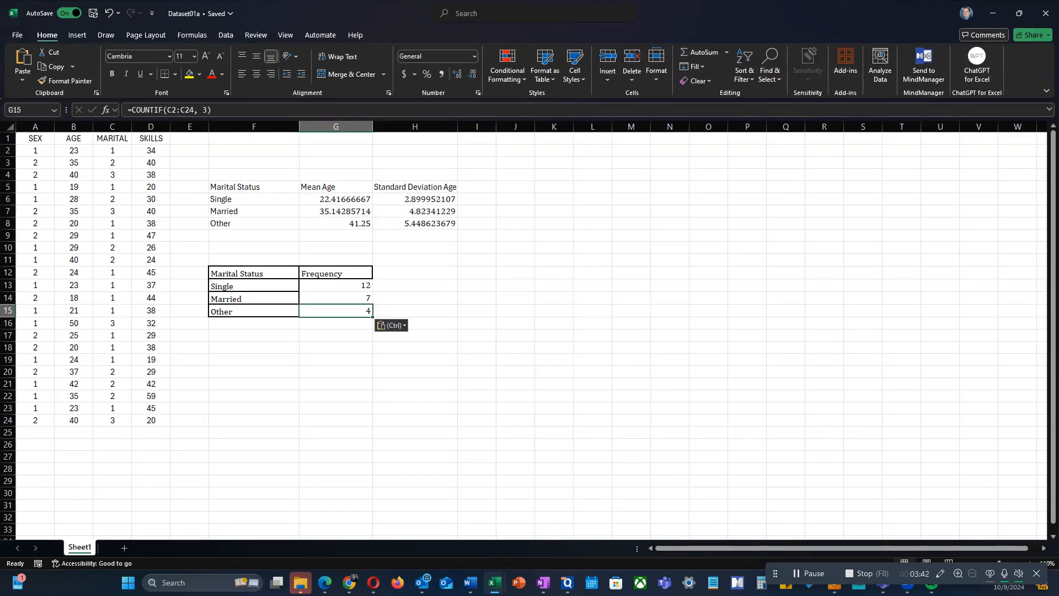
{"action": "left_click", "coordinate": [335, 371]}
{"action": "left_click", "coordinate": [78, 35]}
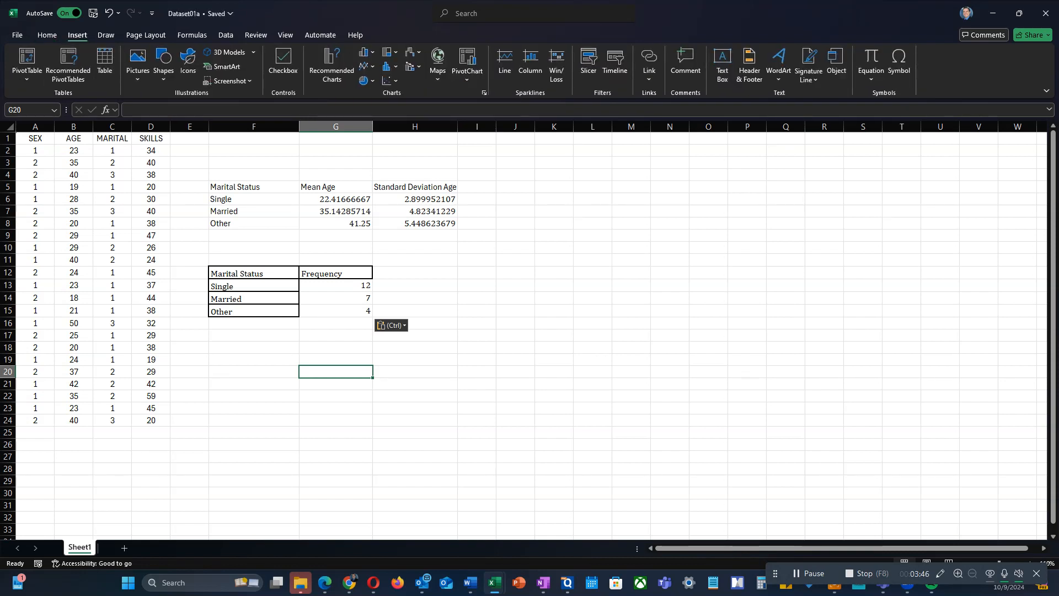
{"action": "left_click_drag", "start_coordinate": [238, 273], "coordinate": [353, 311]}
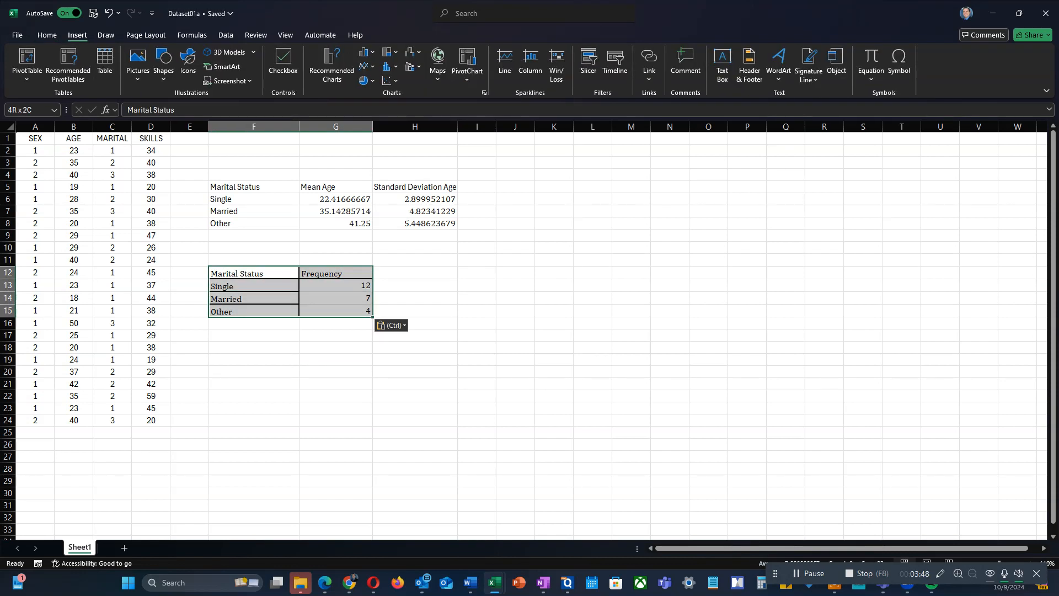
{"action": "left_click", "coordinate": [367, 52]}
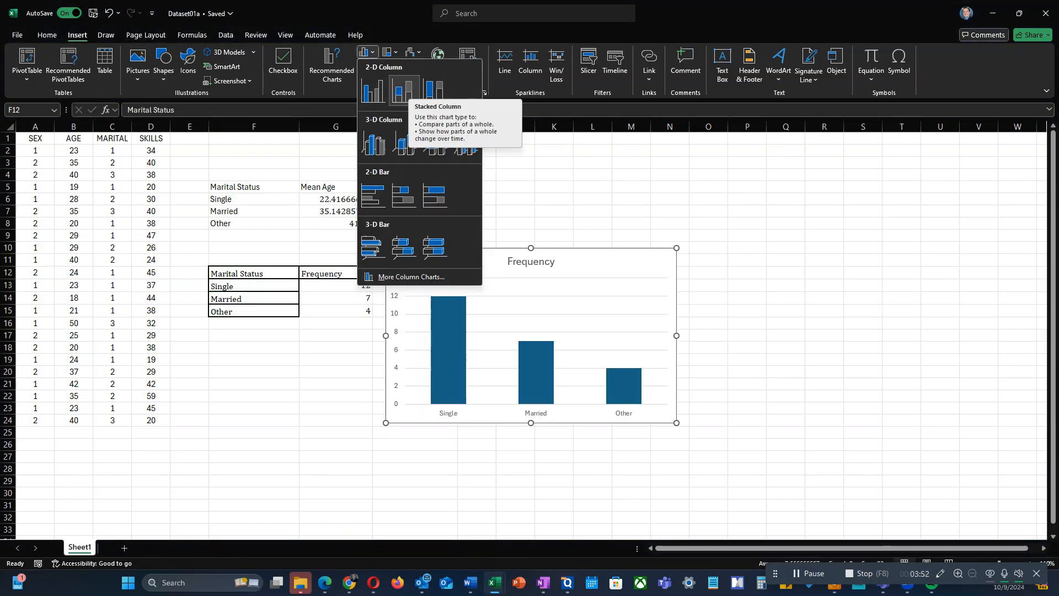
{"action": "left_click", "coordinate": [405, 90]}
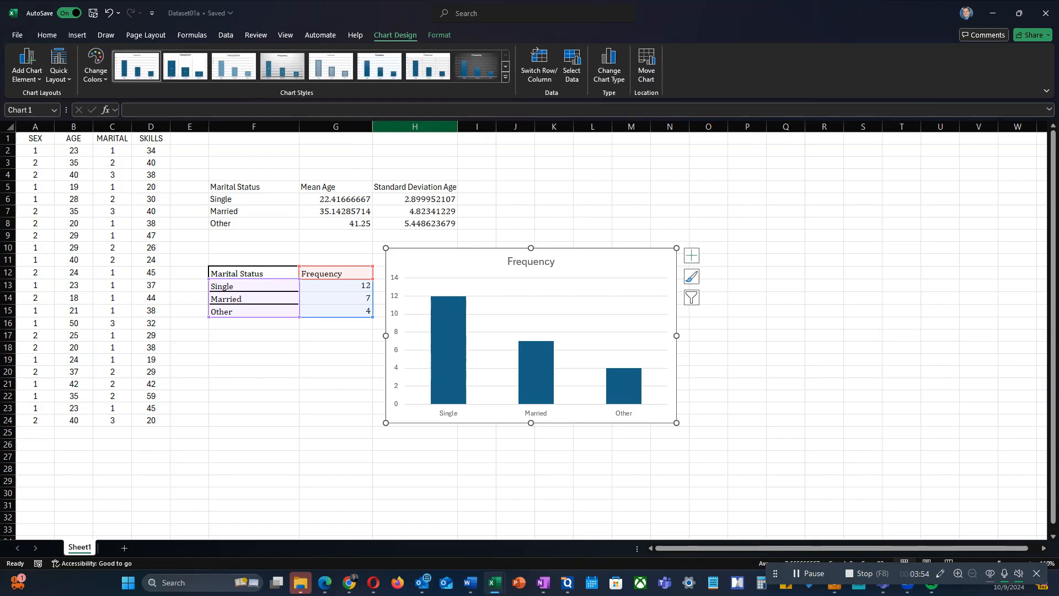